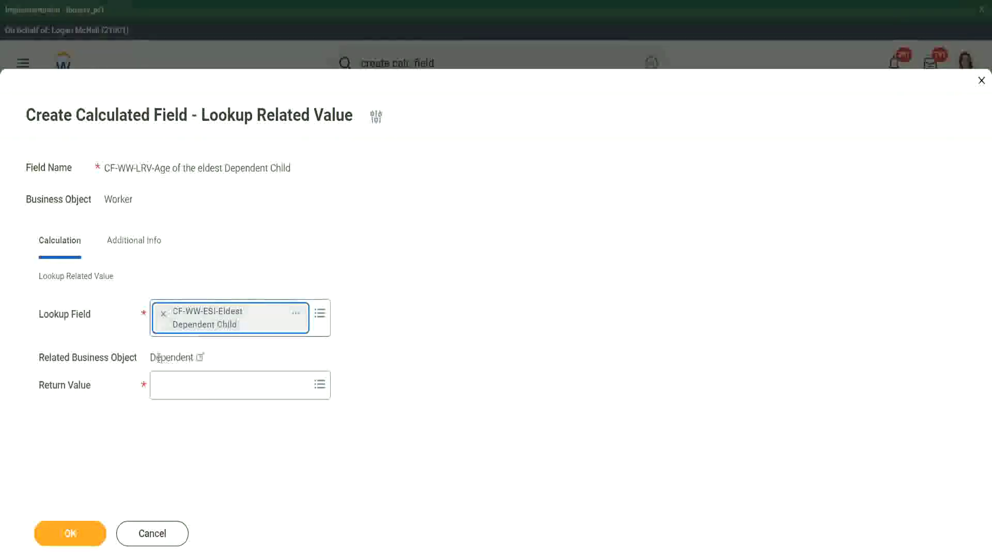
Examine the CF-WW-ESI-Eldest Dependent Child lookup field's details and the related business object in the new calculated field
left_click(174, 357)
left_click_drag(174, 356, 198, 356)
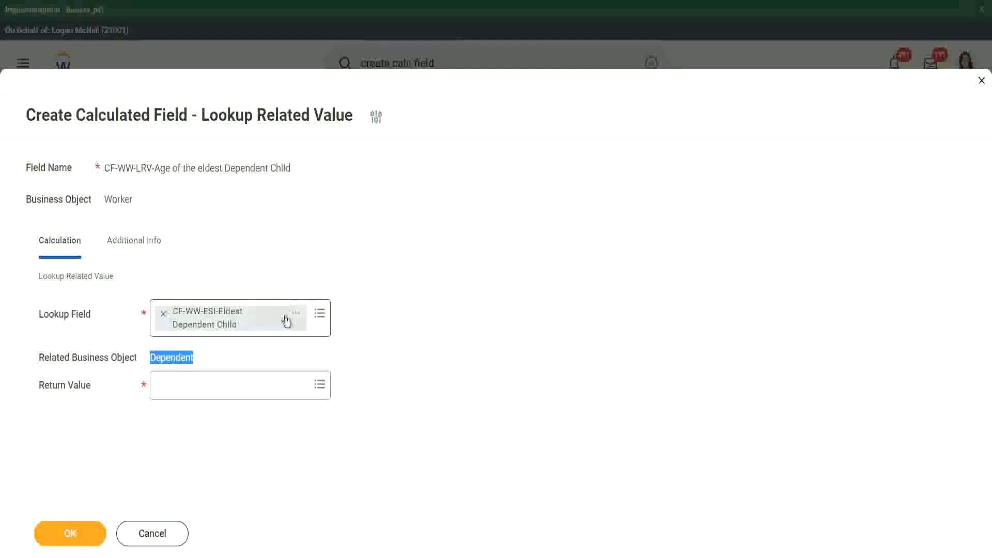
left_click(295, 319)
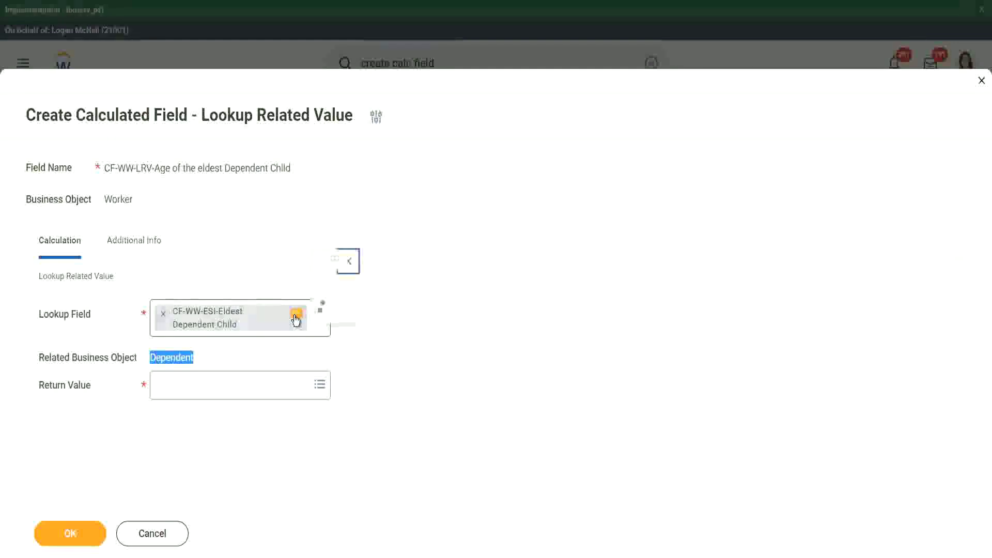
left_click(390, 262)
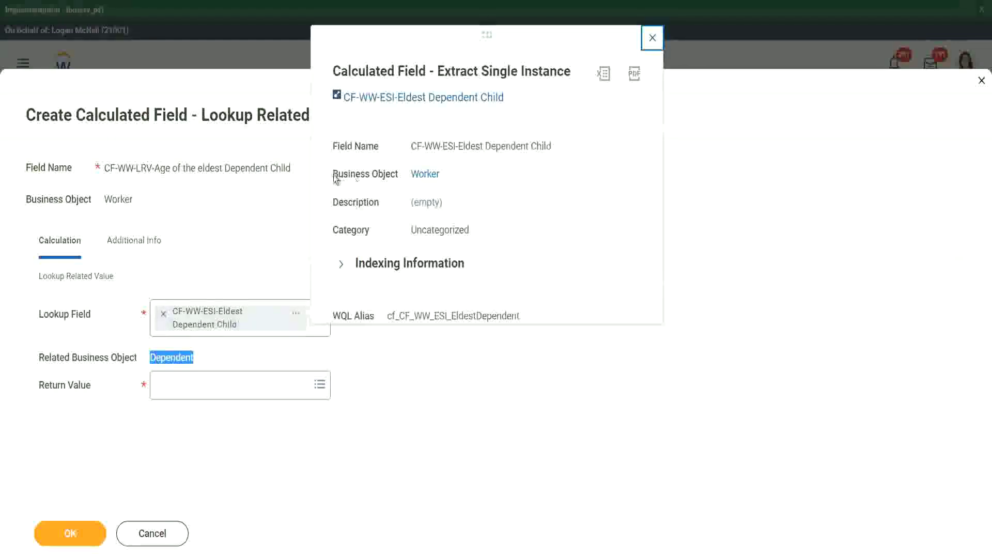
left_click_drag(333, 175, 399, 174)
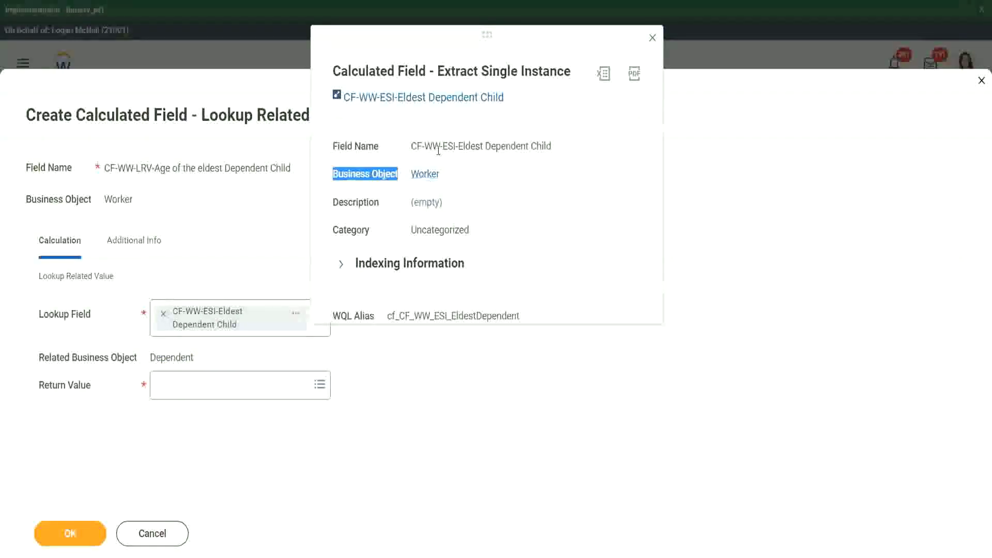
left_click_drag(448, 145, 474, 146)
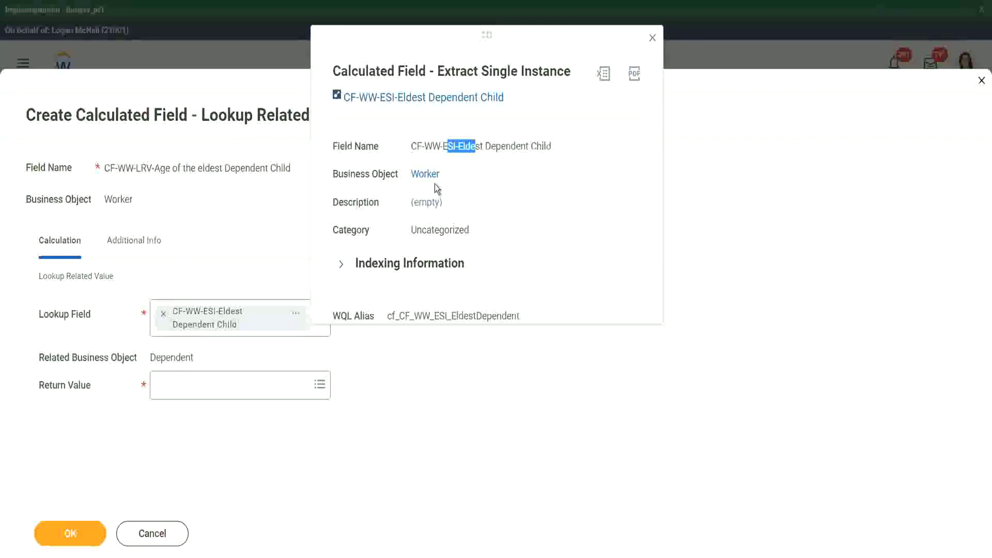
left_click(608, 95)
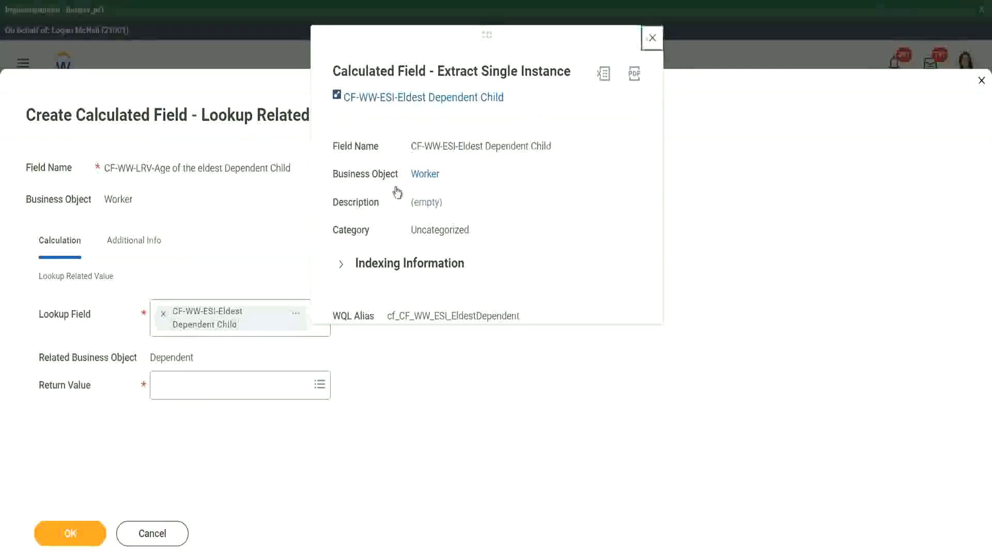
left_click_drag(150, 357, 195, 357)
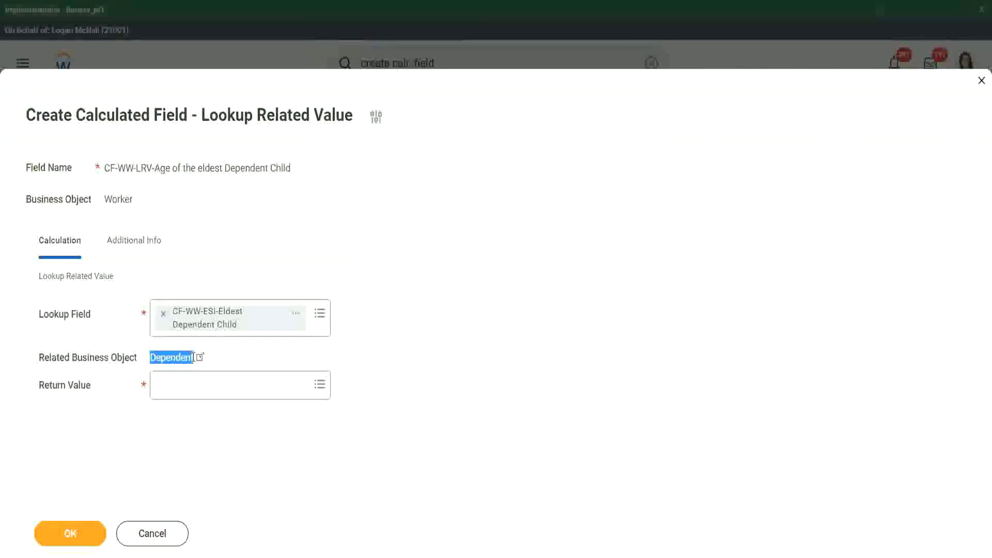
Set the calculated field's return value to Age, check that field's description, and save the calculated field
left_click(175, 390)
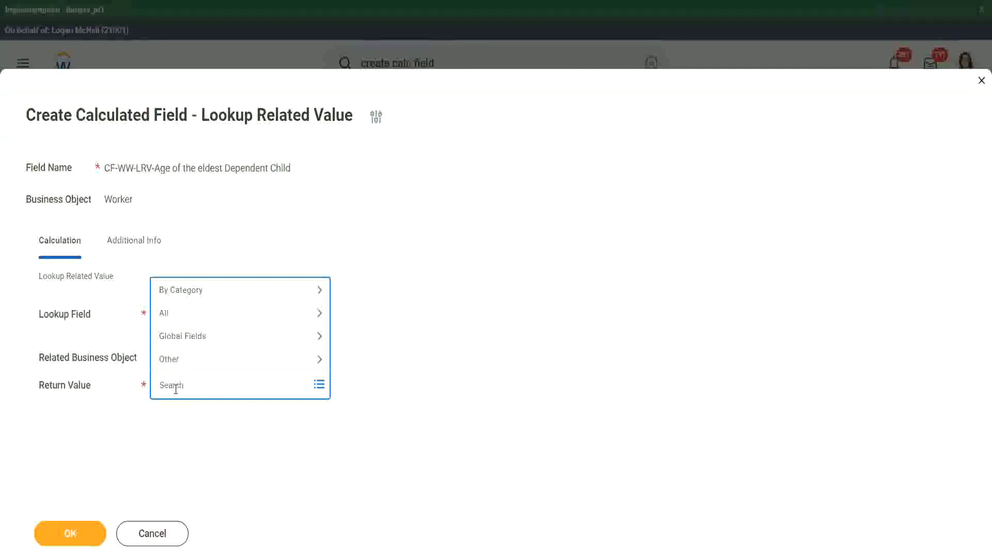
type("age")
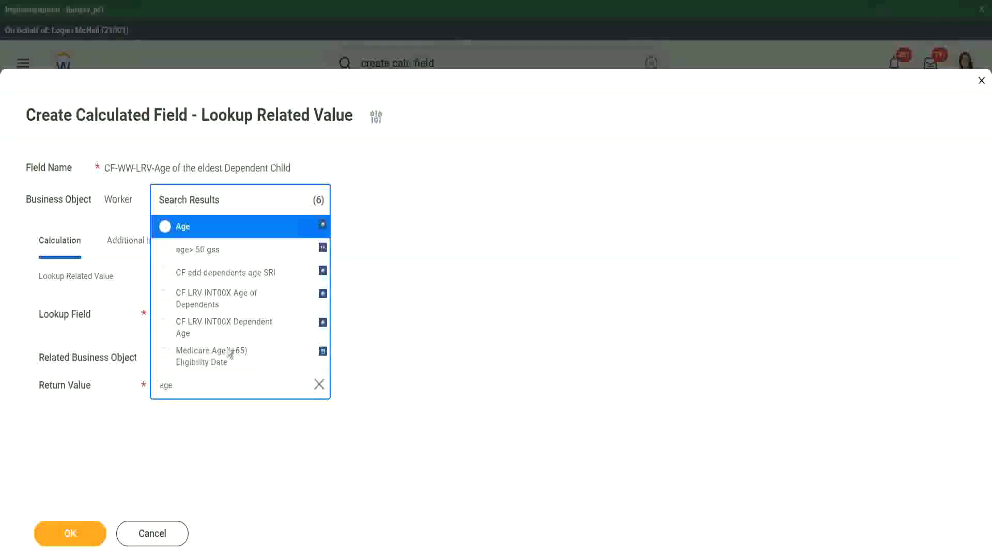
left_click(253, 236)
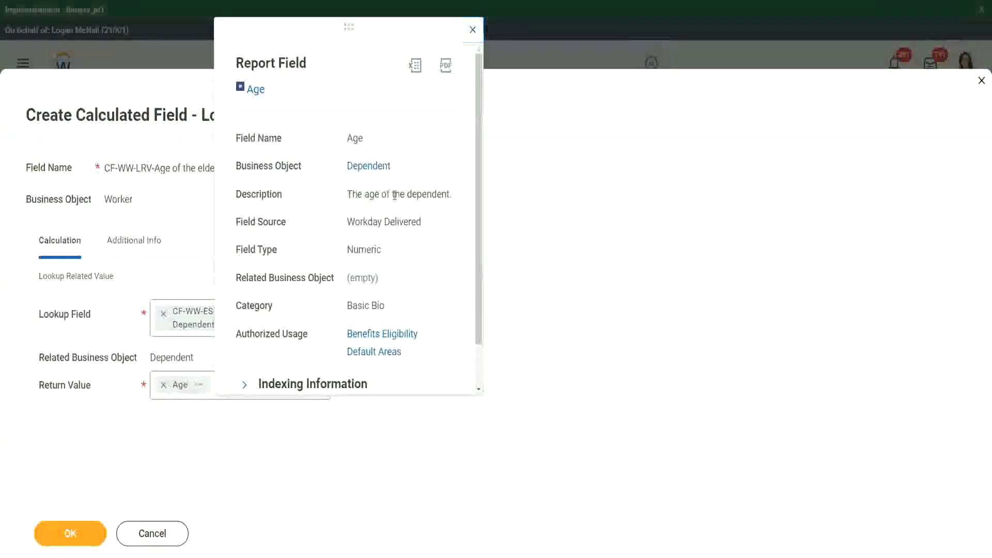
left_click_drag(347, 194, 450, 192)
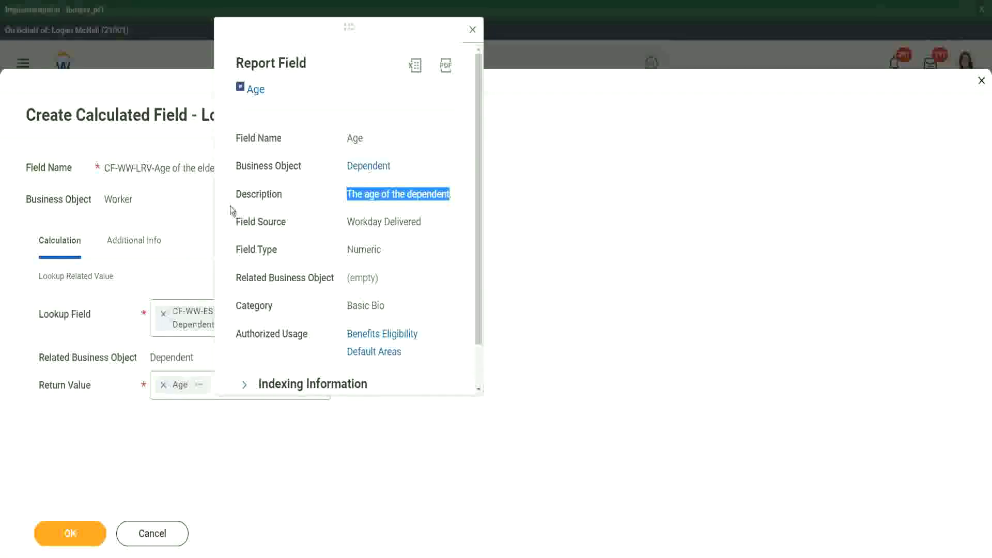
left_click(166, 221)
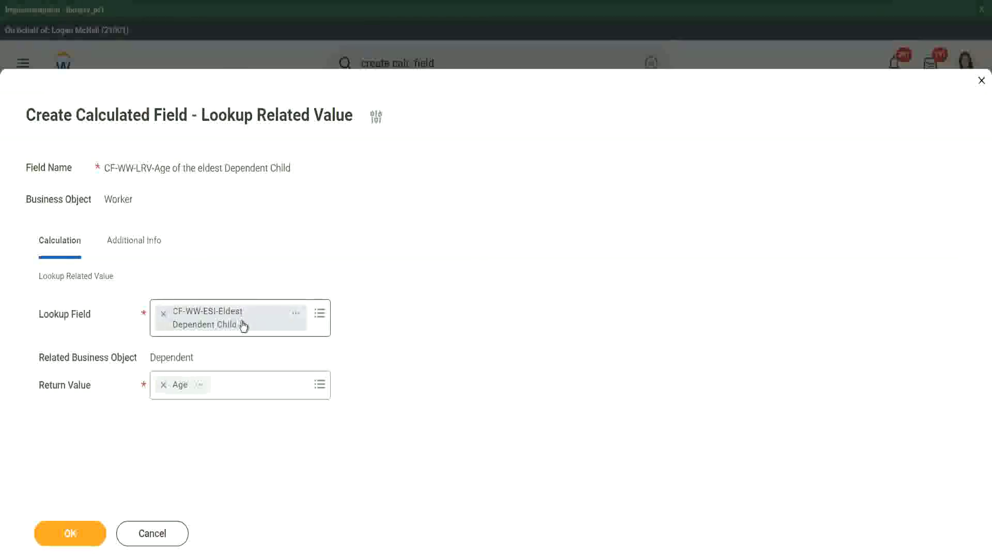
left_click(78, 533)
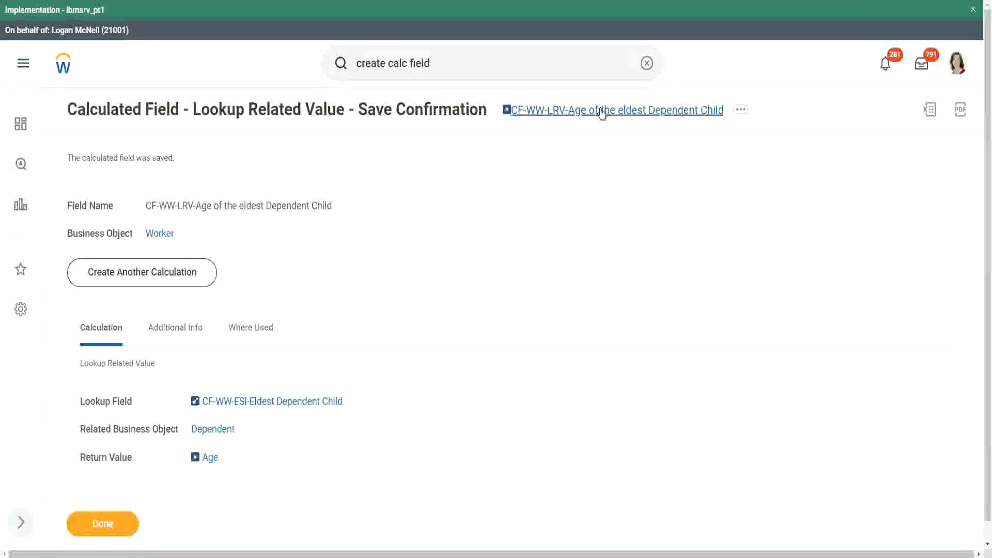
Copy the name of the saved calculated field CF-WW-LRV-Age of the eldest Dependent Child and close the save confirmation
right_click(596, 110)
left_click(624, 168)
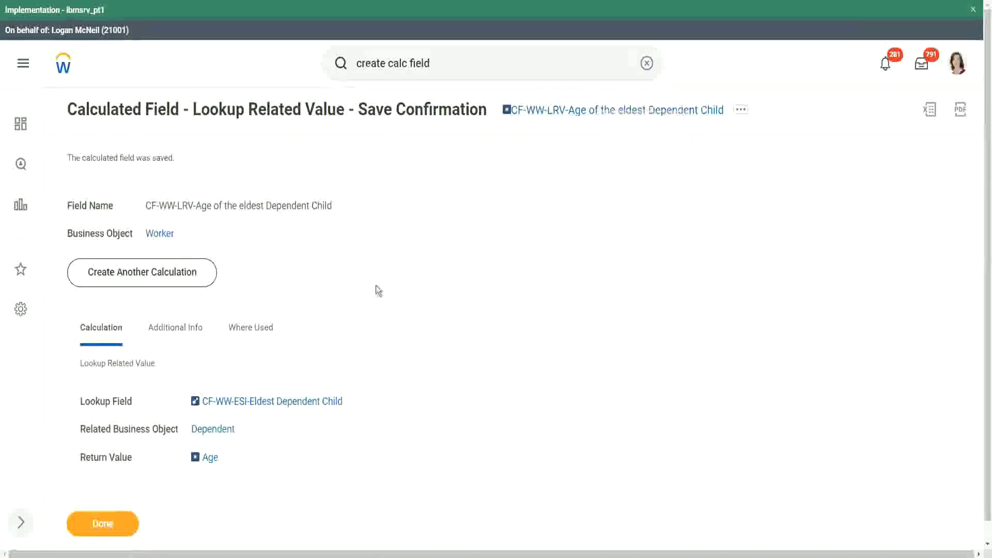
left_click(102, 523)
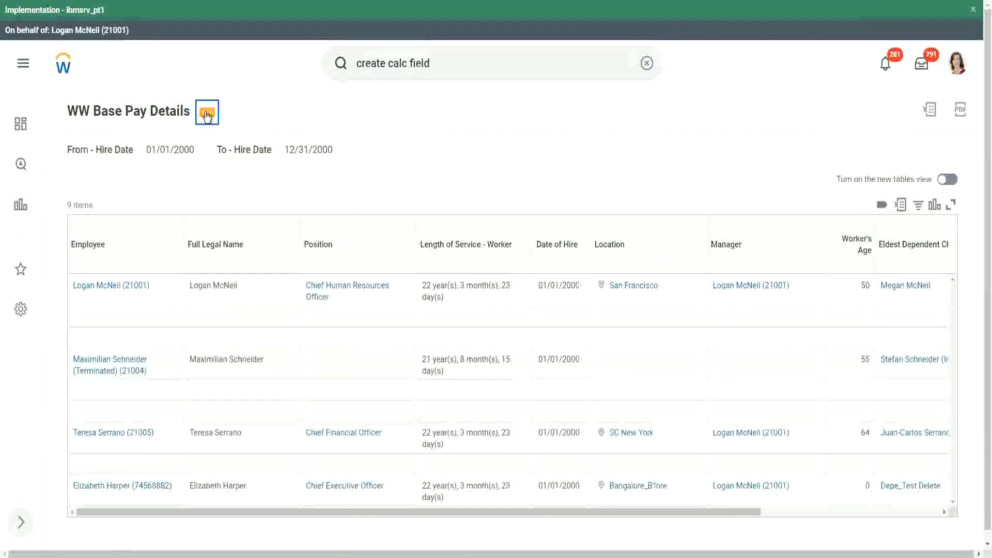
Edit the WW Base Pay Details report, adding a Worker column after Eldest Dependent Child with field CF-WW-LRV-Age of the eldest Dependent Child
left_click(207, 114)
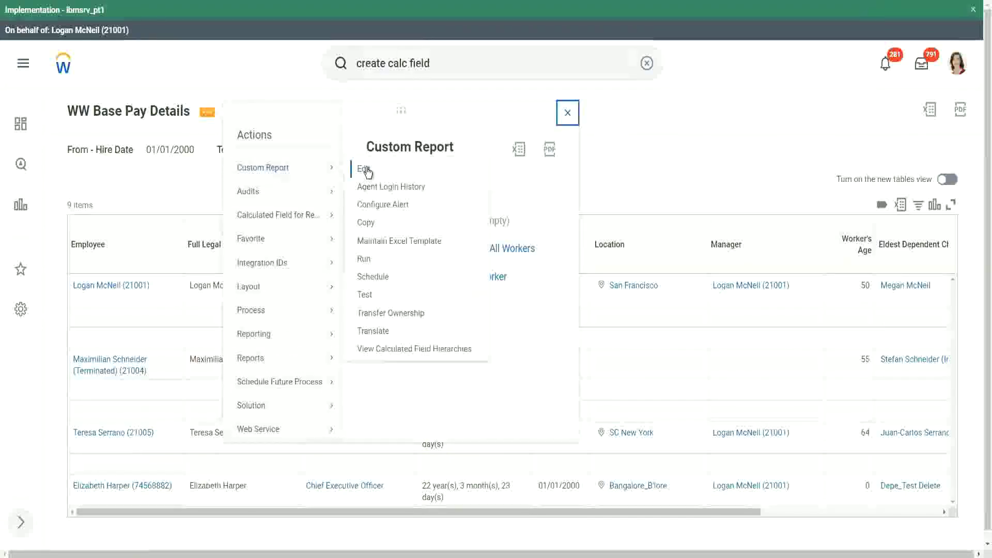
left_click(366, 169)
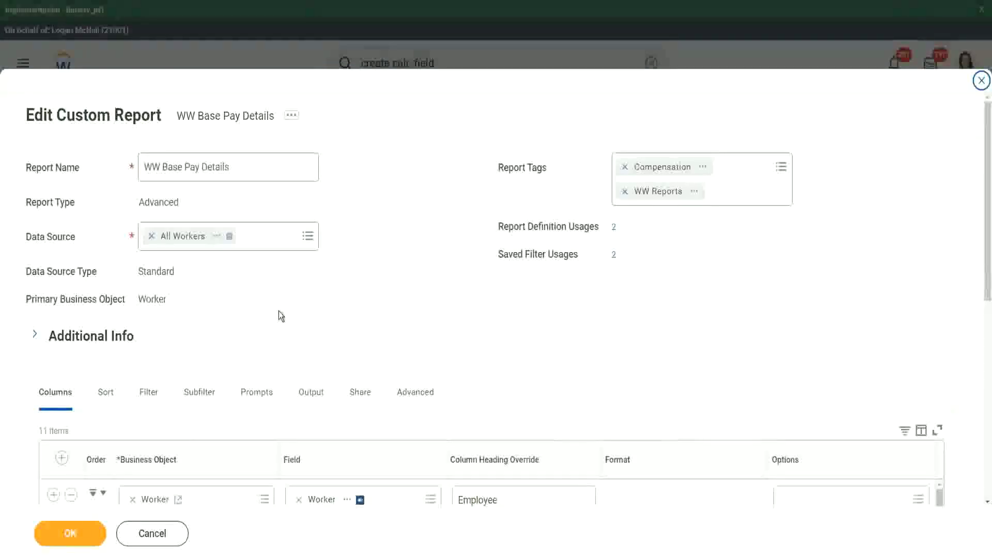
scroll(278, 311, "down", 8)
scroll(274, 268, "down", 3)
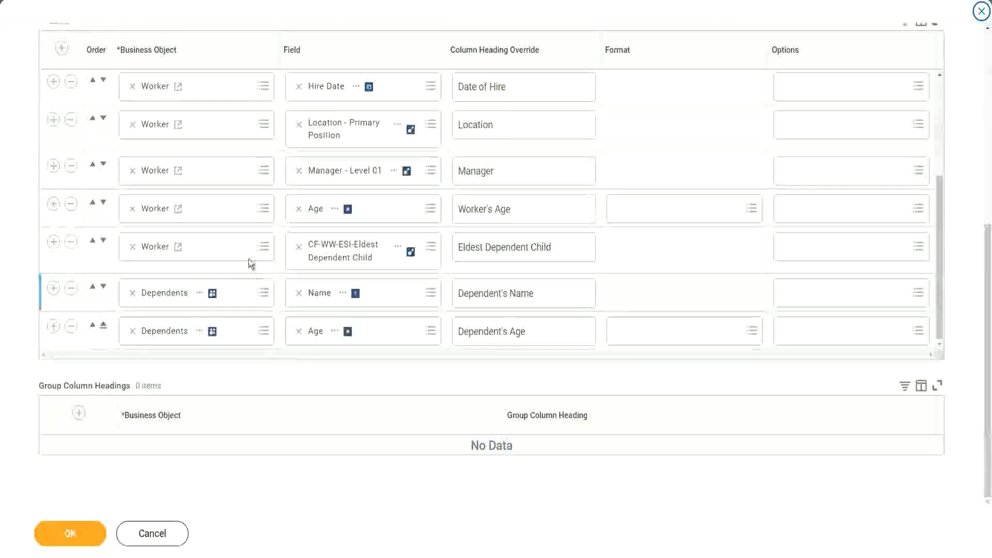
left_click(54, 242)
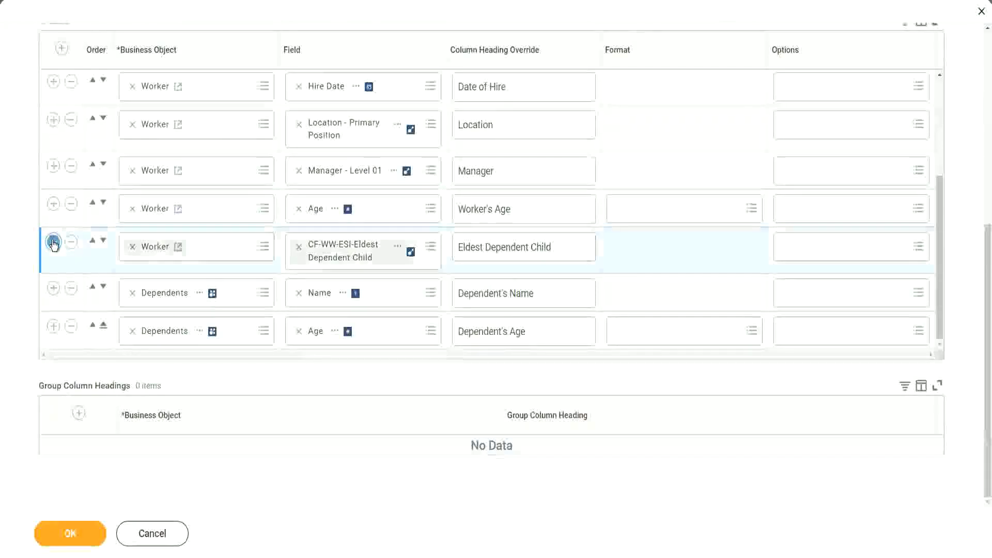
left_click(326, 301)
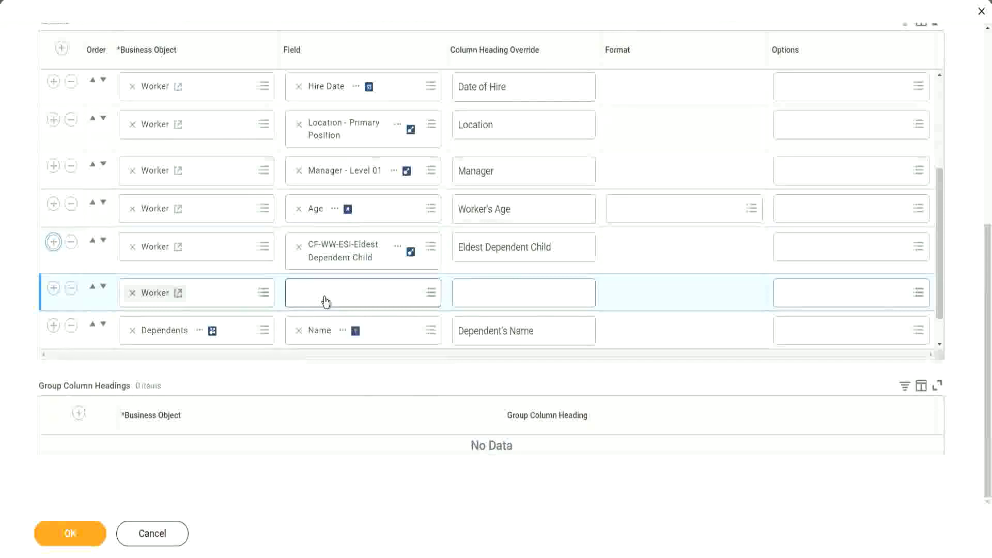
key("ctrl+v")
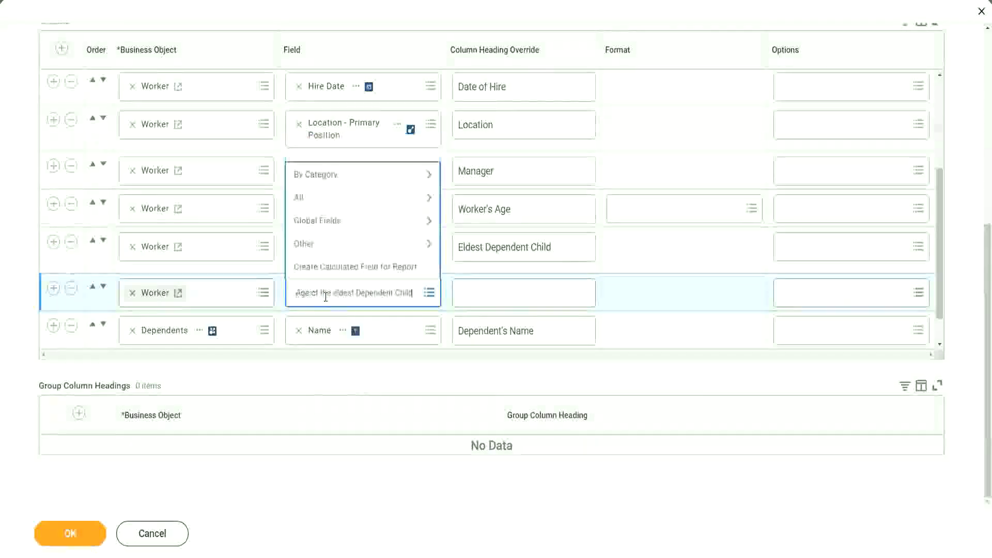
key("Return")
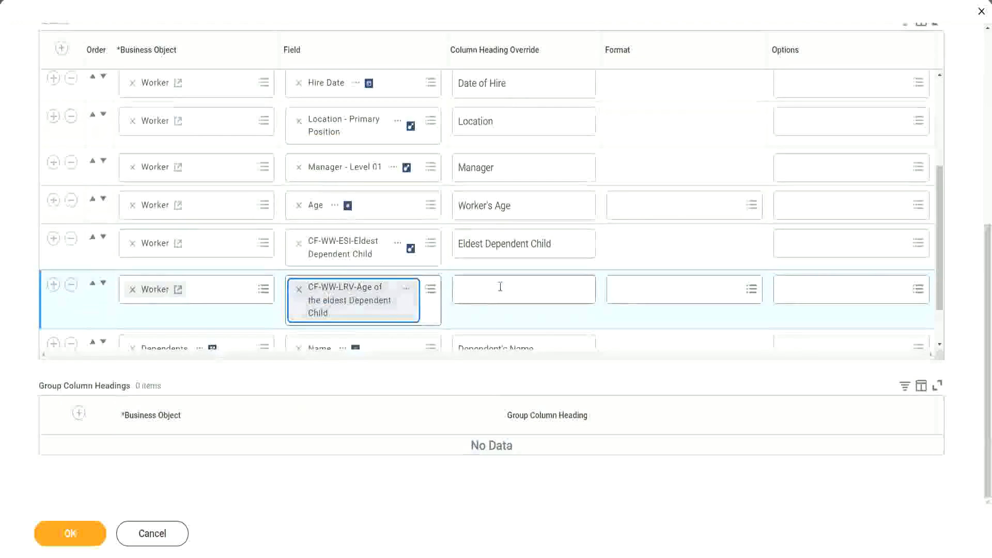
Override the new column's heading with "Age of the Eldest Dependent Child" and save the report definition
left_click(500, 287)
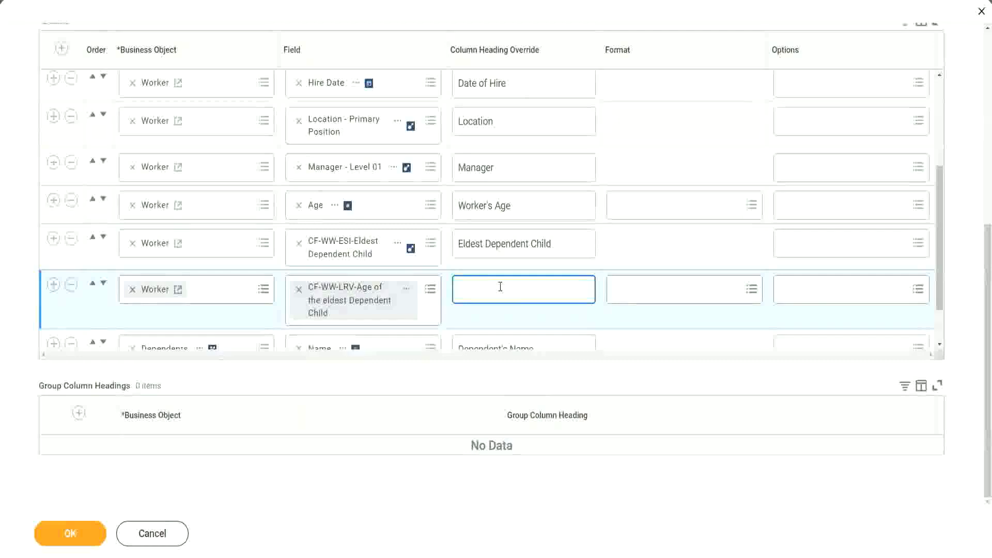
type("Age of the E")
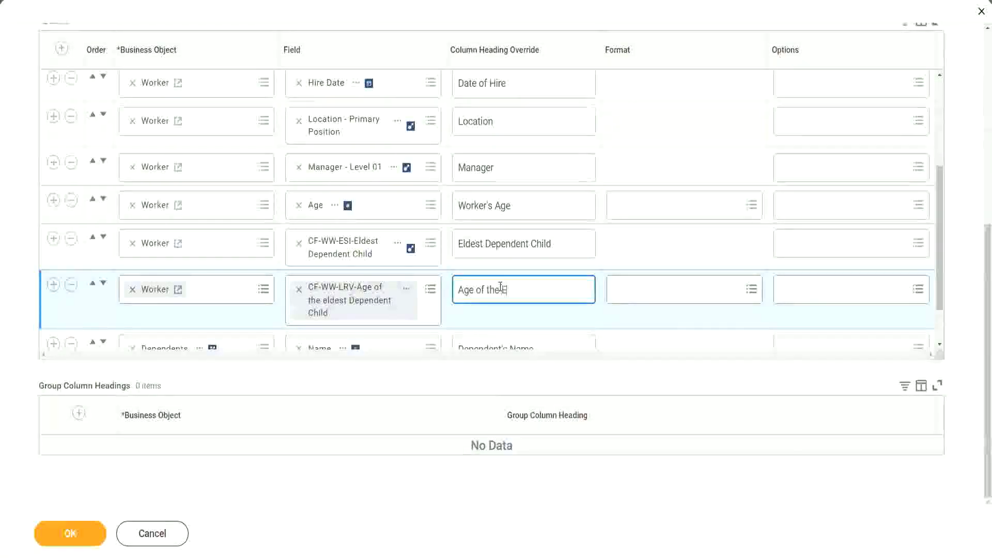
type("ldest De")
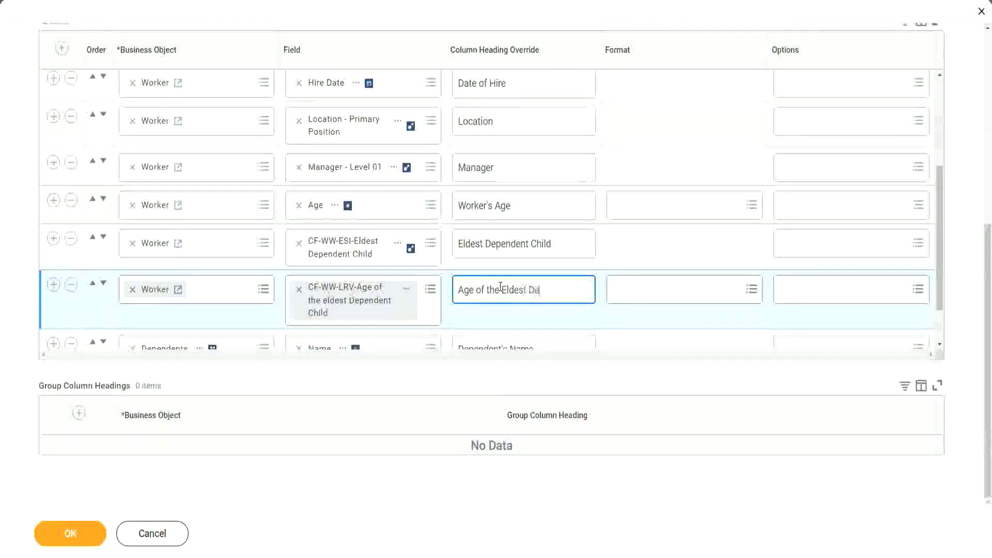
type("pendent Child")
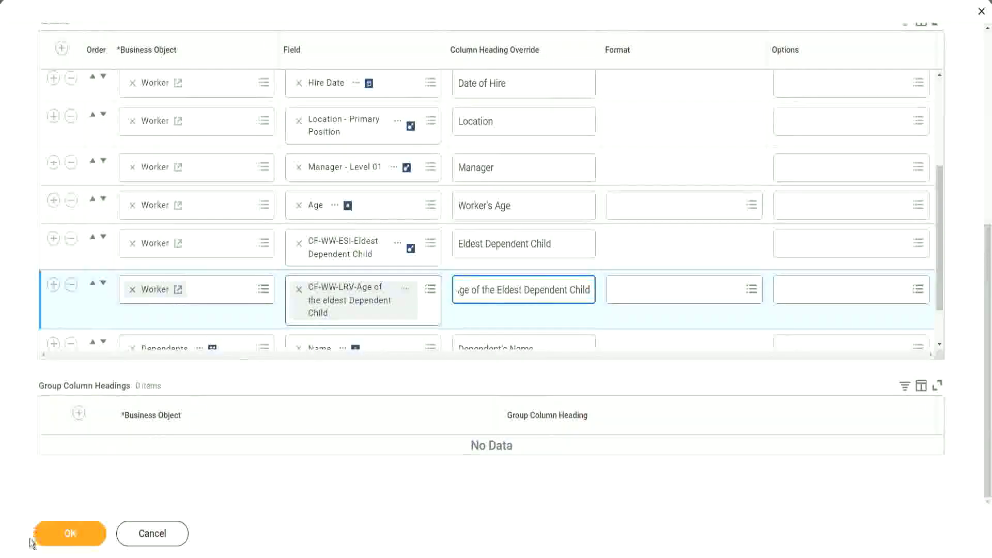
left_click(58, 540)
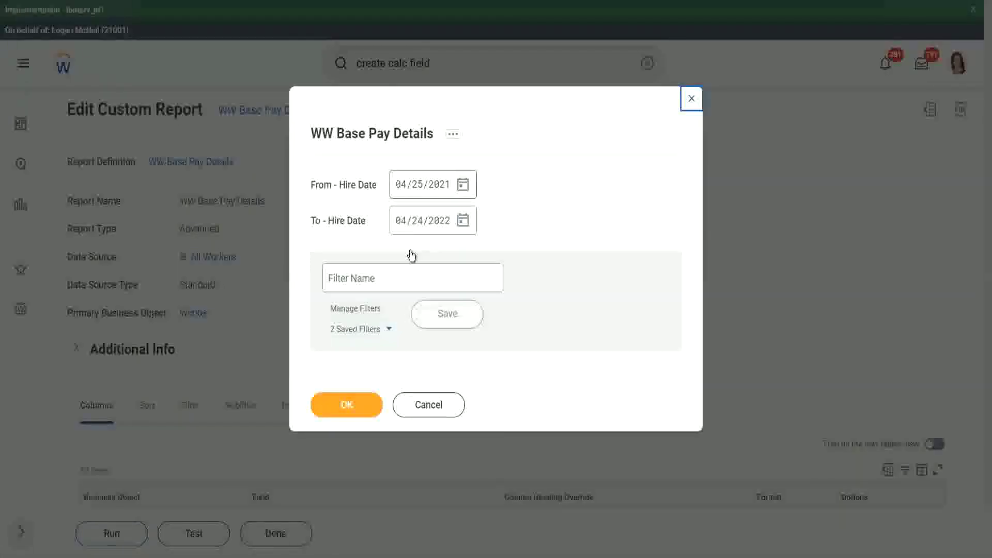
Set the report's hire date prompts to run from 01/01/2000 to 12/31/2000
type("01/01/20")
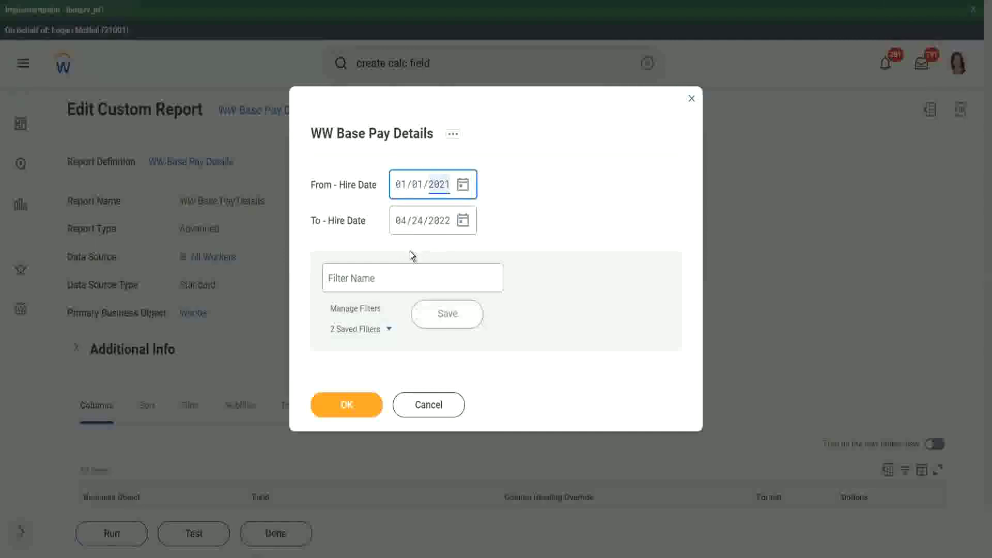
type("00")
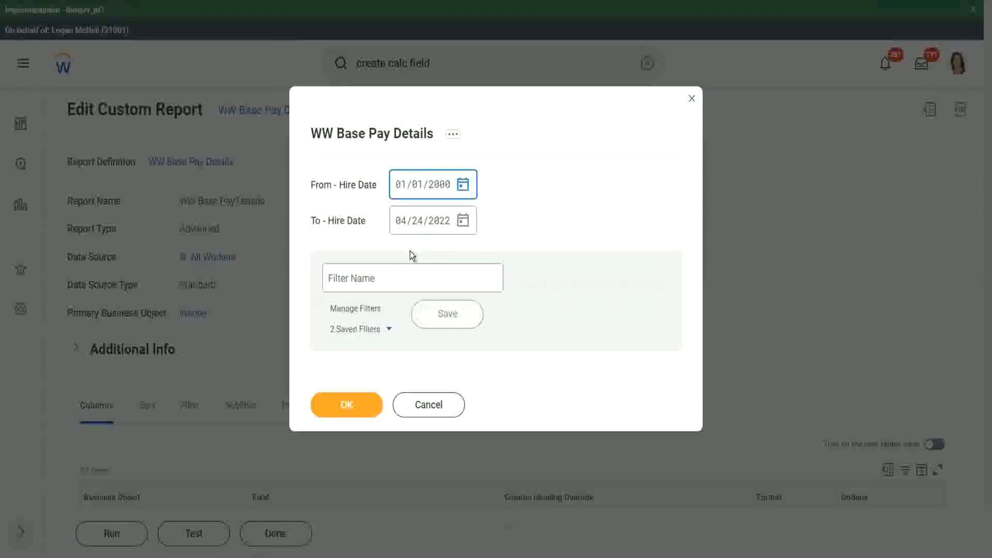
key("Tab")
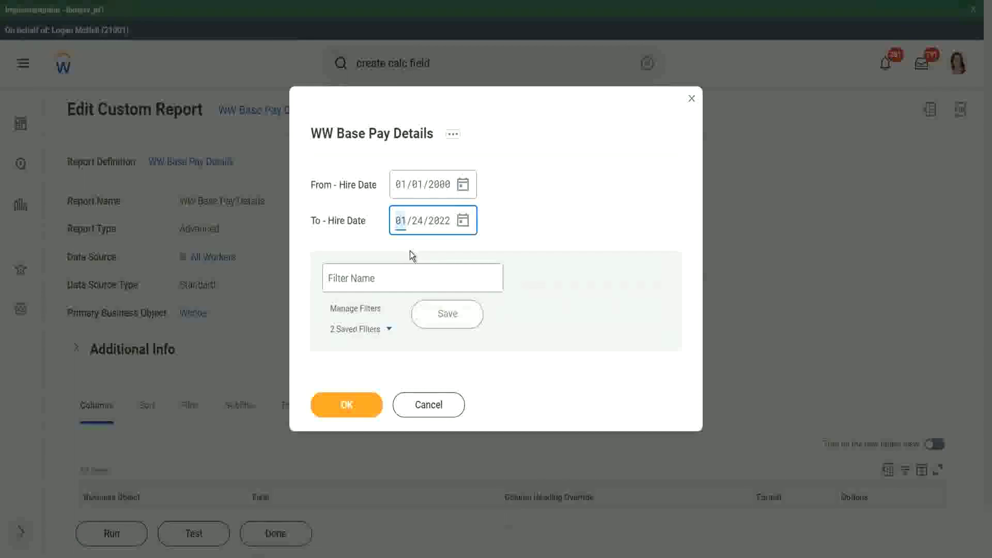
type("12/31/")
type("2000")
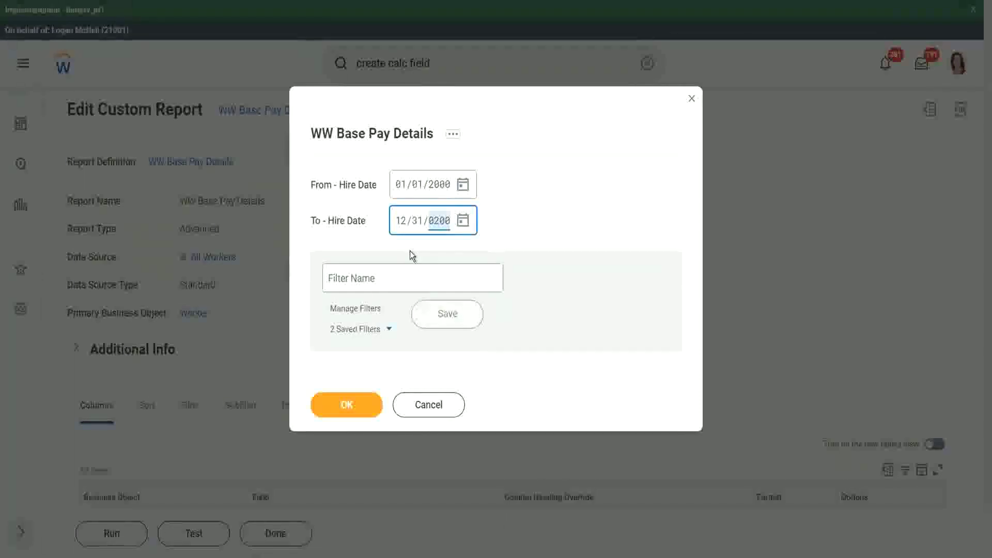
Save the prompt values as a filter named 2000, run the report, and view its dependent age columns
left_click(381, 276)
type("2000")
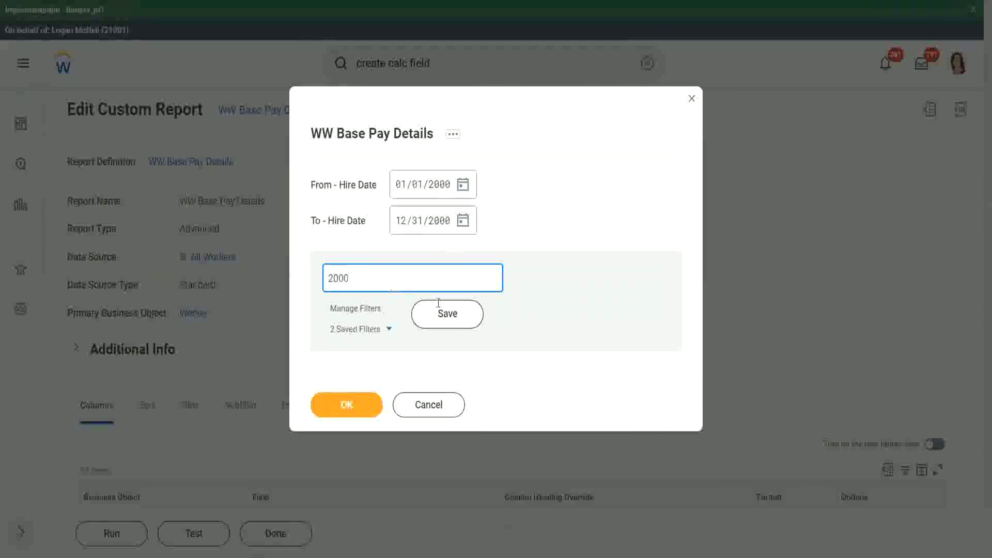
left_click(440, 308)
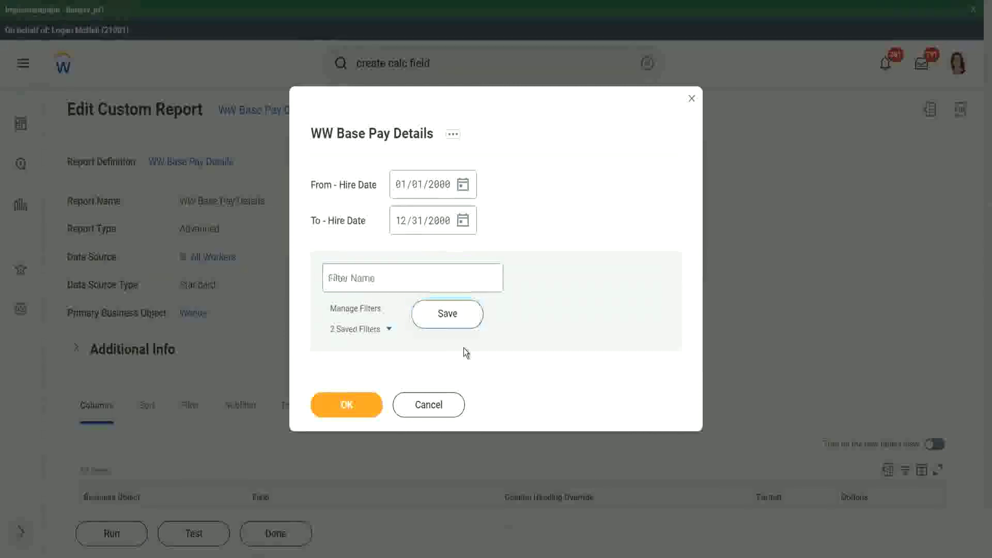
left_click(344, 408)
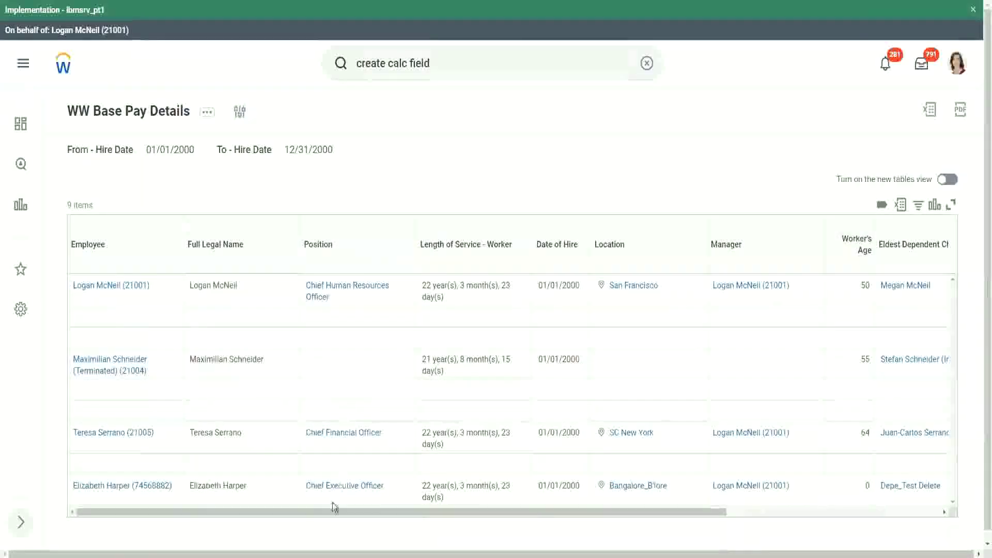
left_click_drag(327, 511, 605, 534)
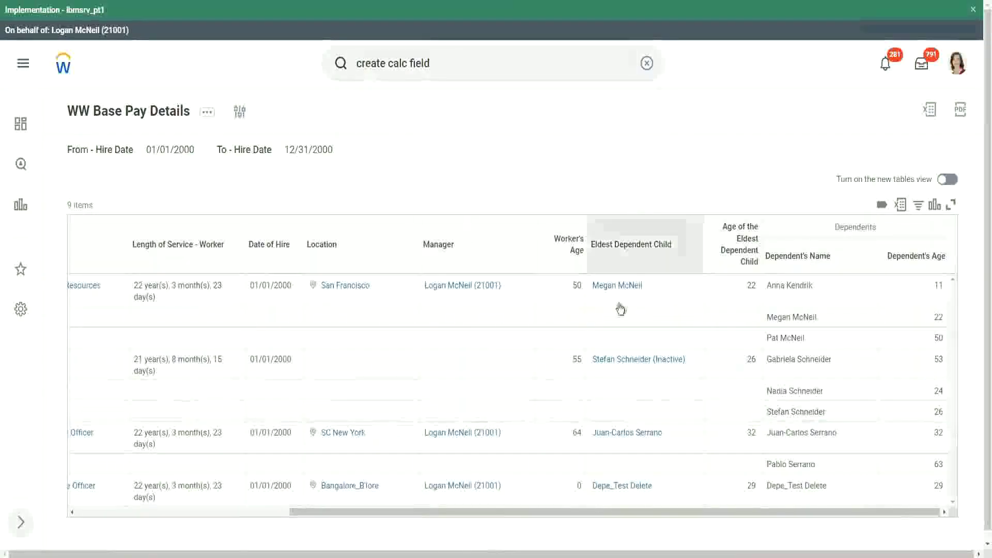
Compare each worker's Age of the Eldest Dependent Child value with the matching Dependent's Age entries in the report
double_click(750, 285)
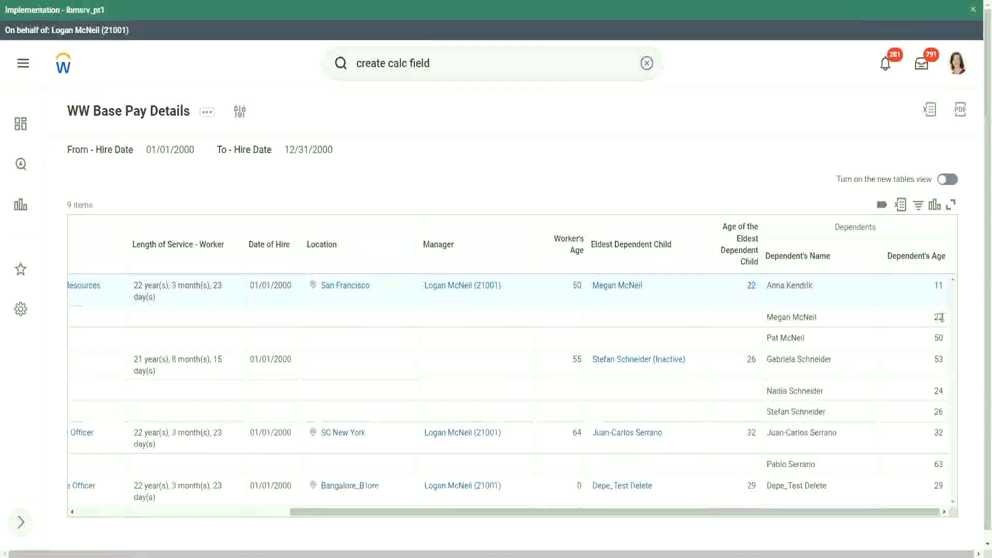
double_click(936, 317)
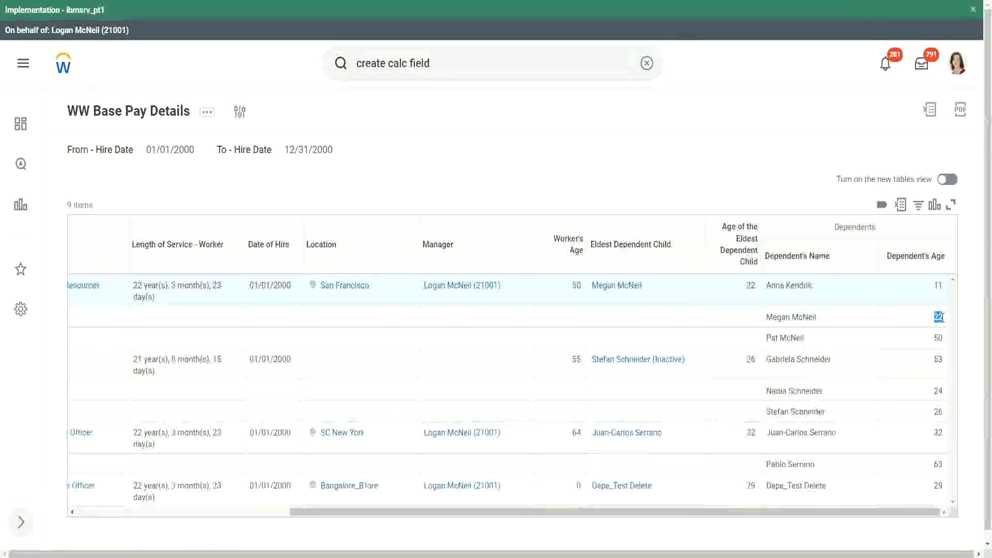
double_click(750, 286)
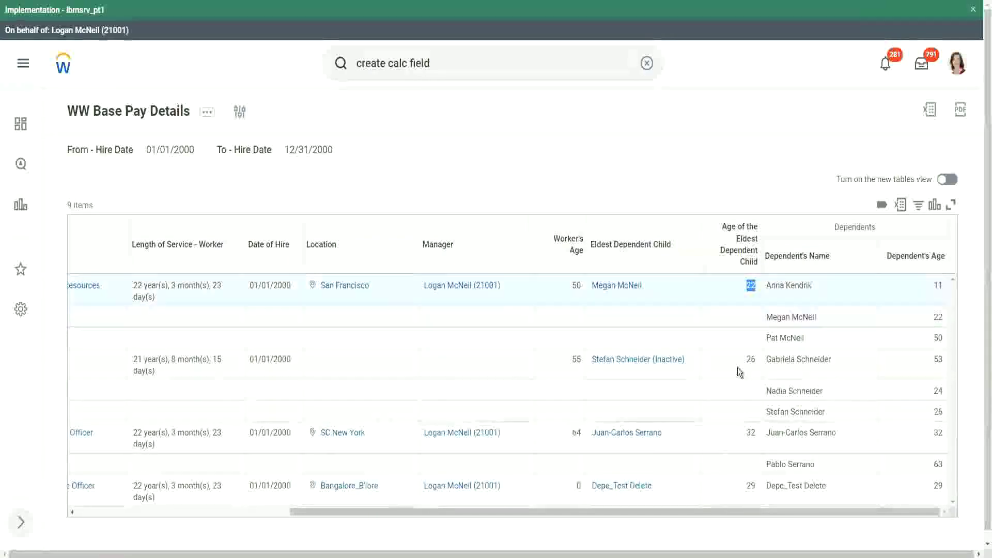
double_click(750, 360)
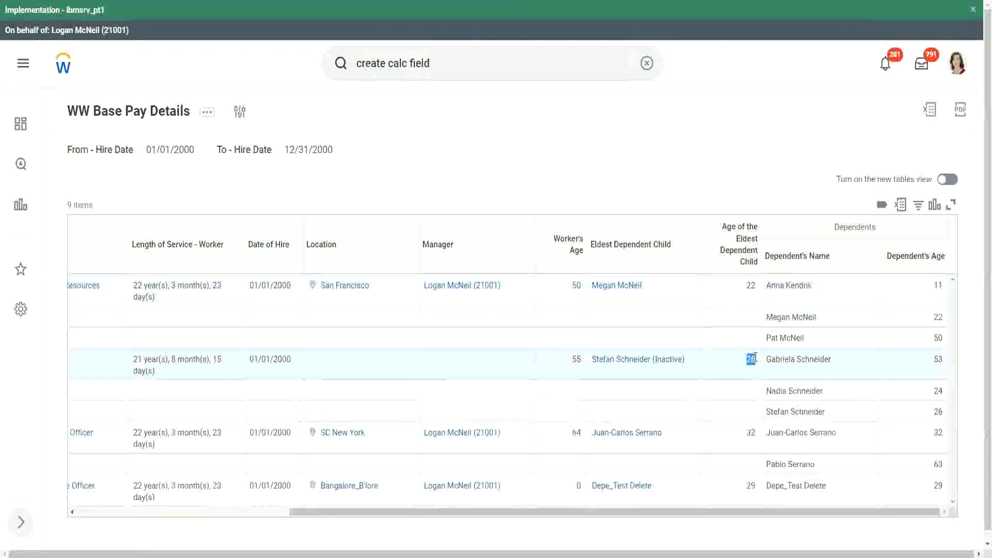
double_click(751, 433)
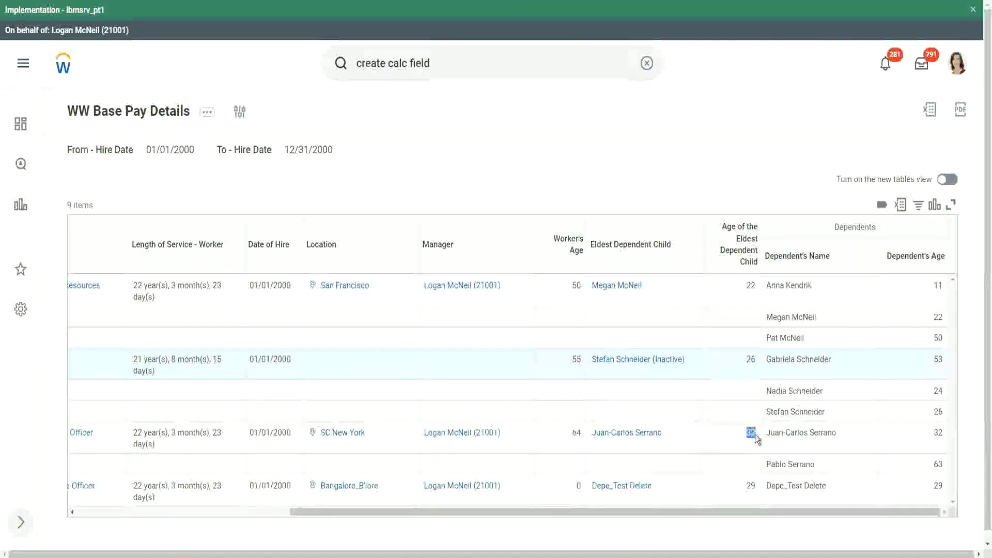
double_click(943, 434)
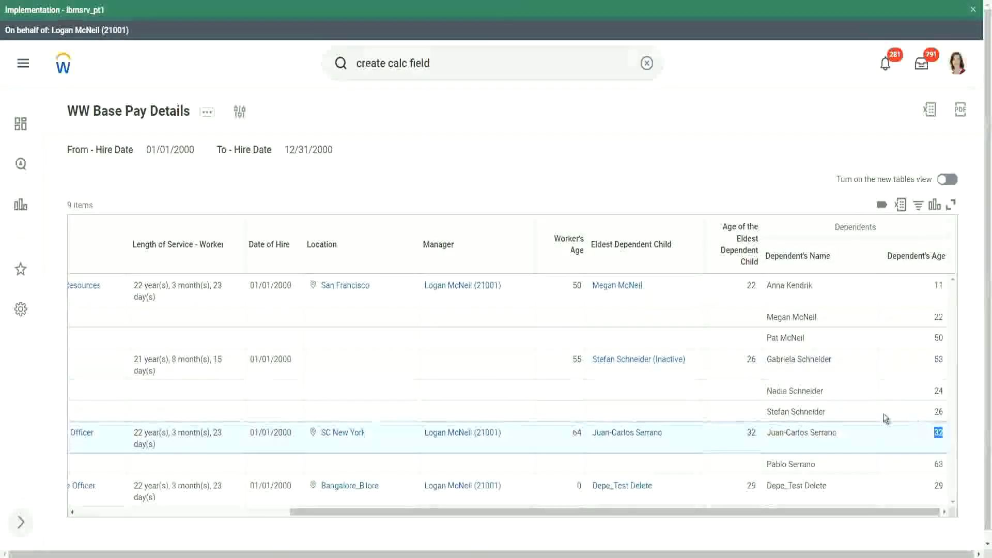
double_click(750, 485)
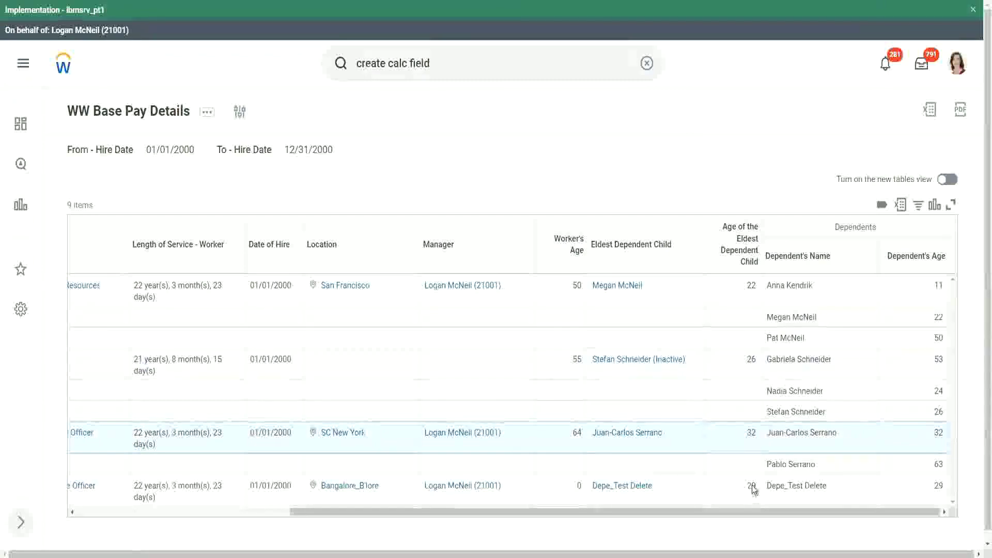
double_click(937, 485)
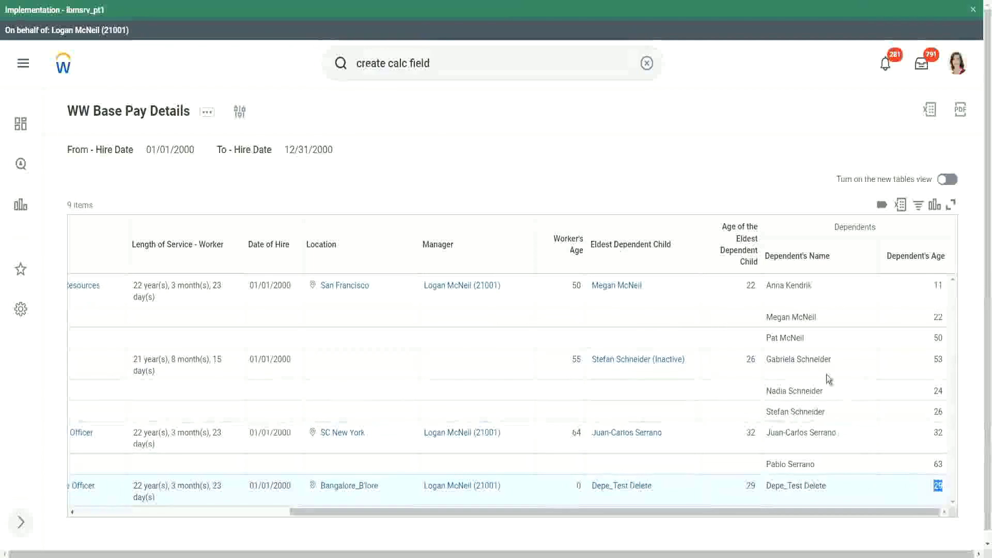
left_click(746, 158)
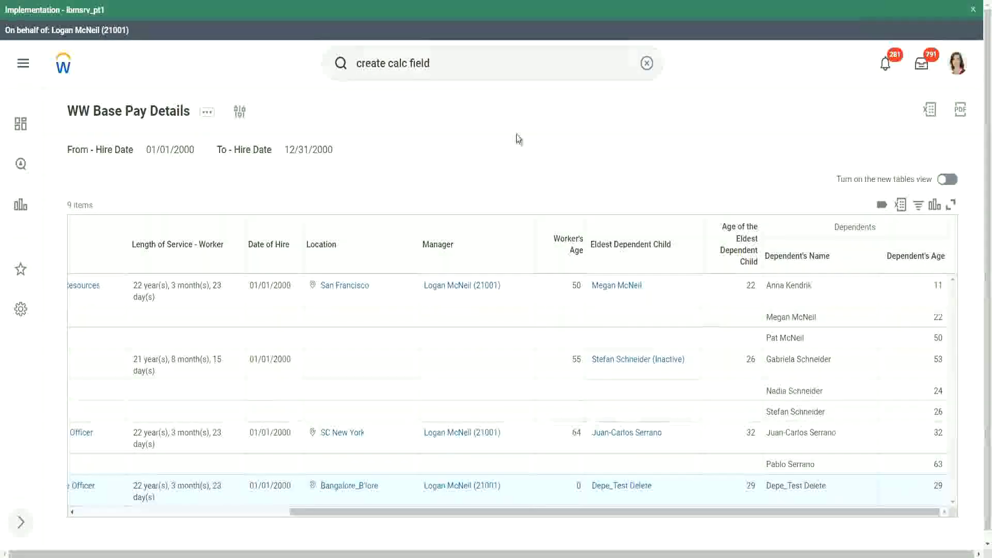
Edit the WW Base Pay Details report, adding an And instance filter on CF-WW-LRV-Age of the eldest Dependent Child after the CF-WW-ESI-Eldest Dependent Child condition
left_click(209, 117)
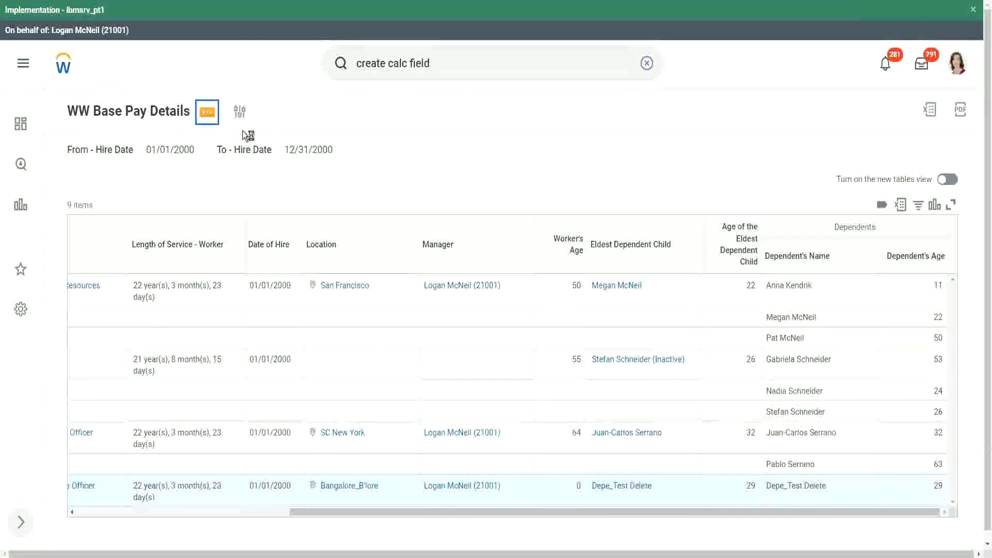
mouse_move(300, 172)
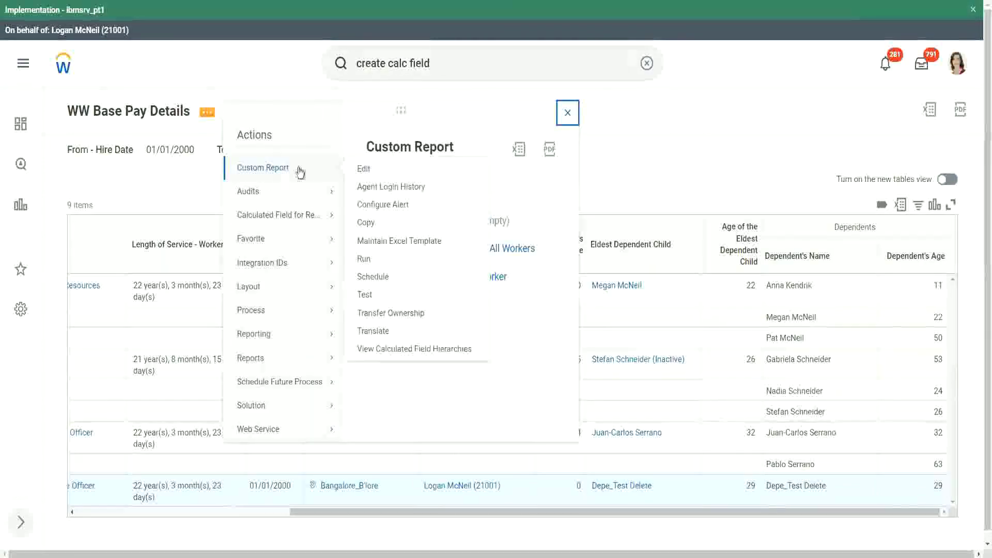
left_click(364, 169)
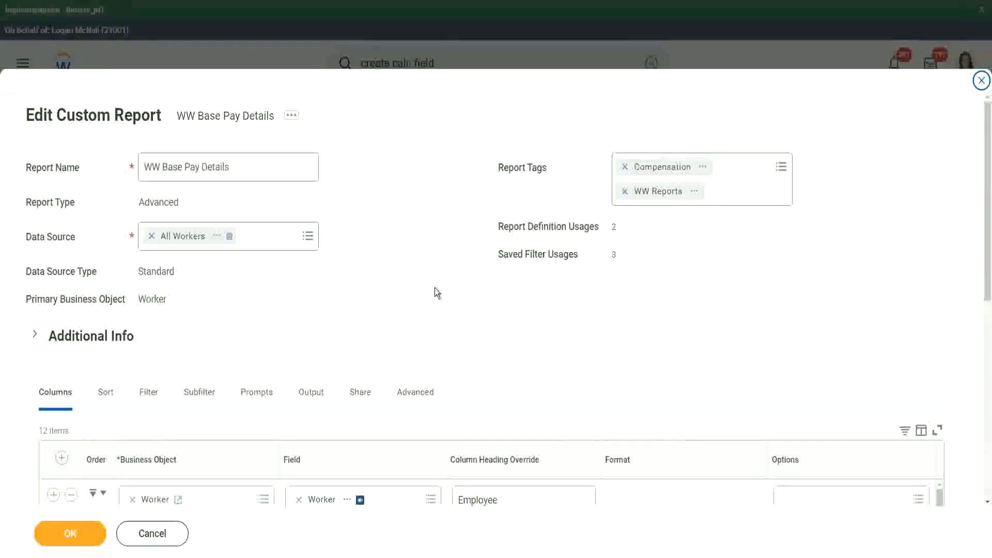
scroll(451, 261, "down", 4)
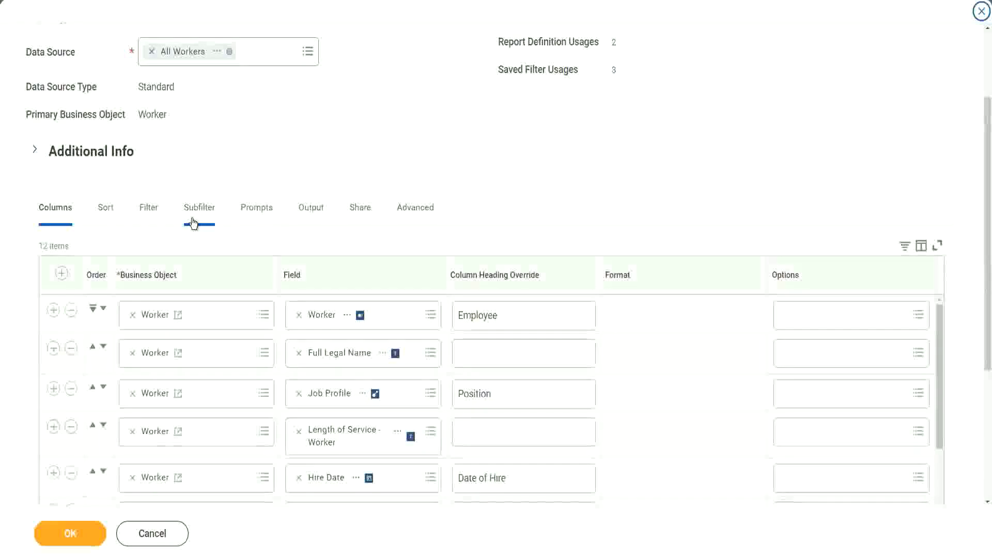
left_click(149, 207)
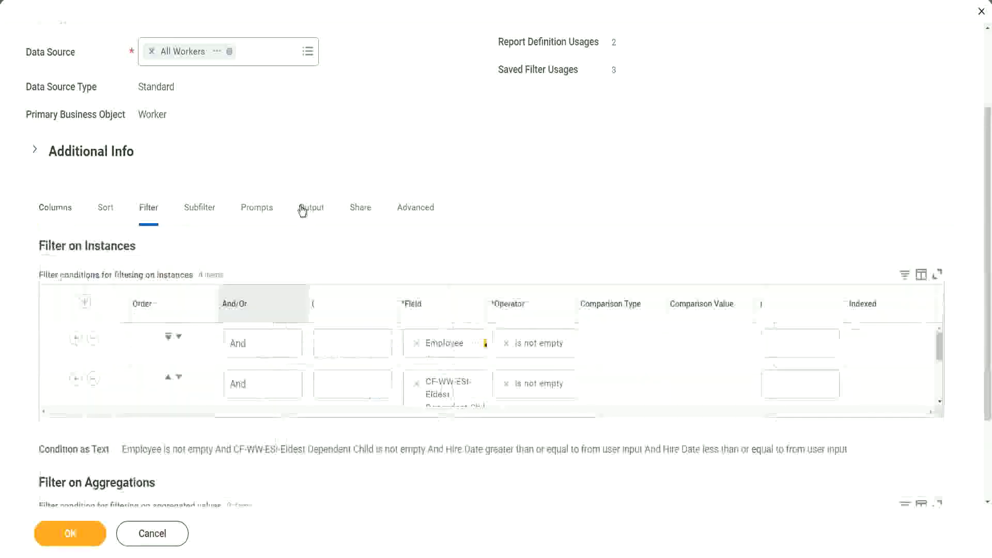
left_click(53, 379)
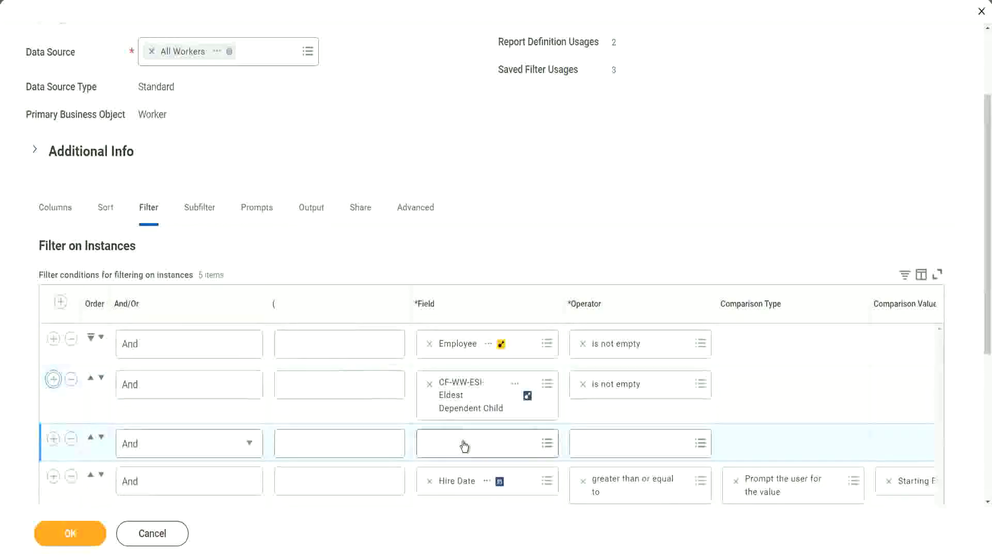
left_click(464, 441)
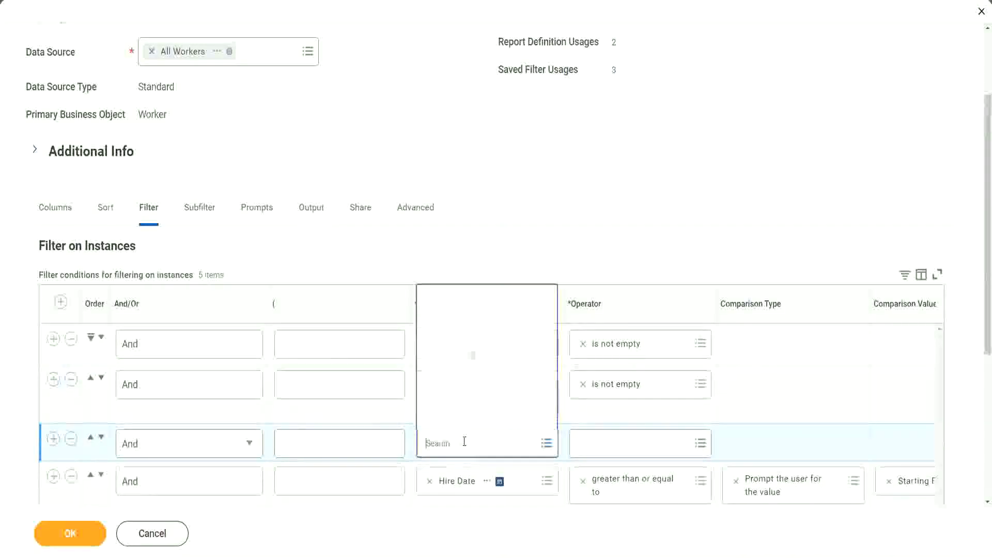
left_click(485, 298)
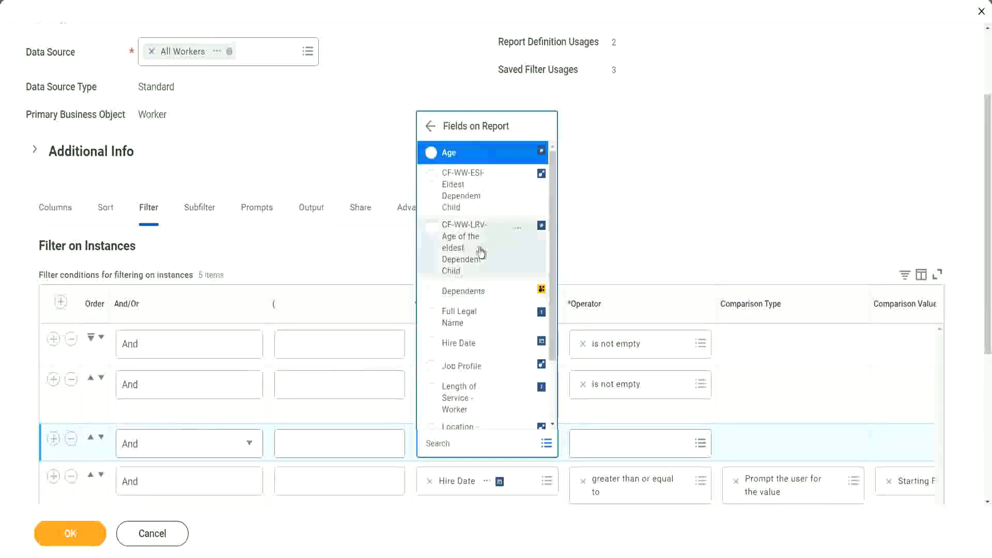
left_click(450, 248)
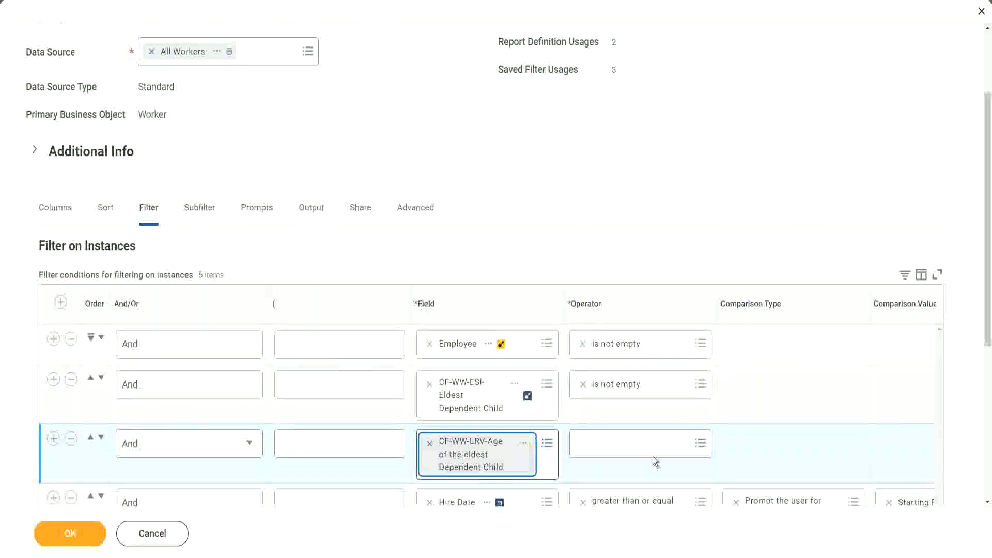
Set the new filter condition to less than or equal to the specified value 30 and save the report definition
left_click(643, 442)
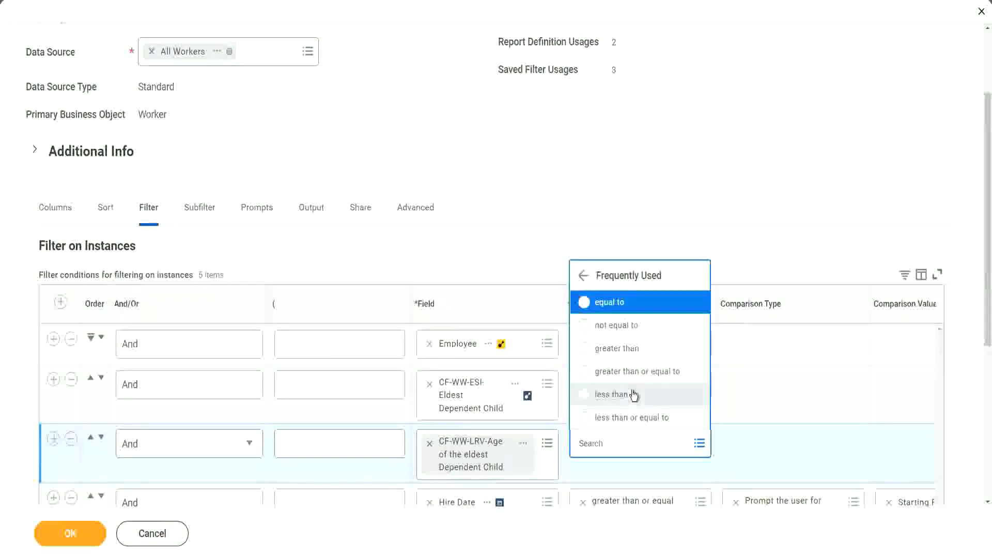
left_click(639, 420)
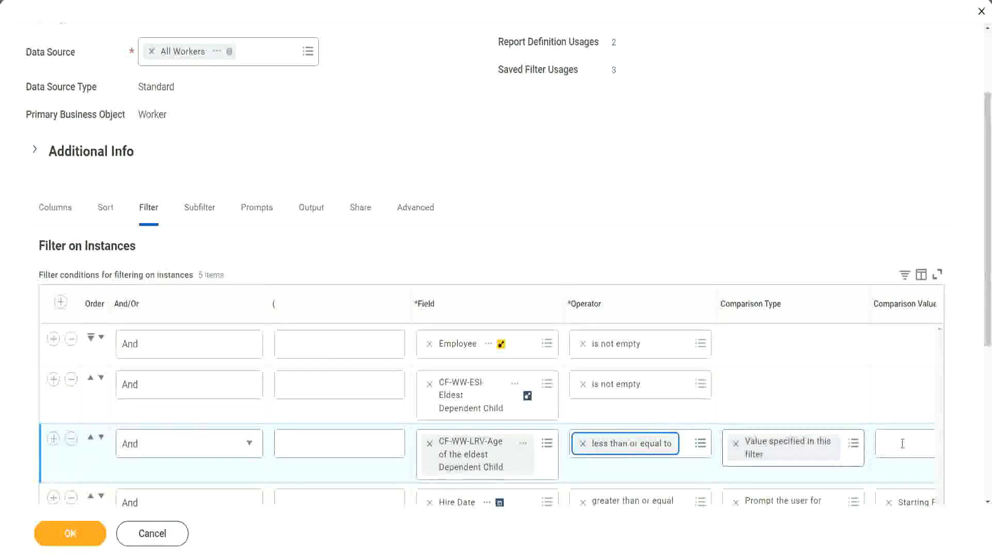
scroll(531, 474, "down", 2)
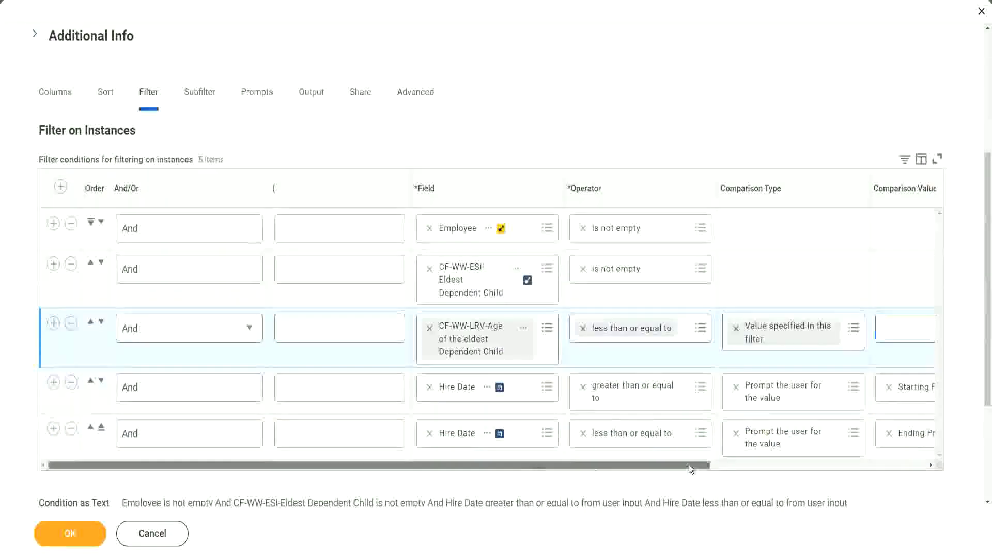
left_click_drag(689, 463, 904, 439)
left_click(728, 326)
type("30")
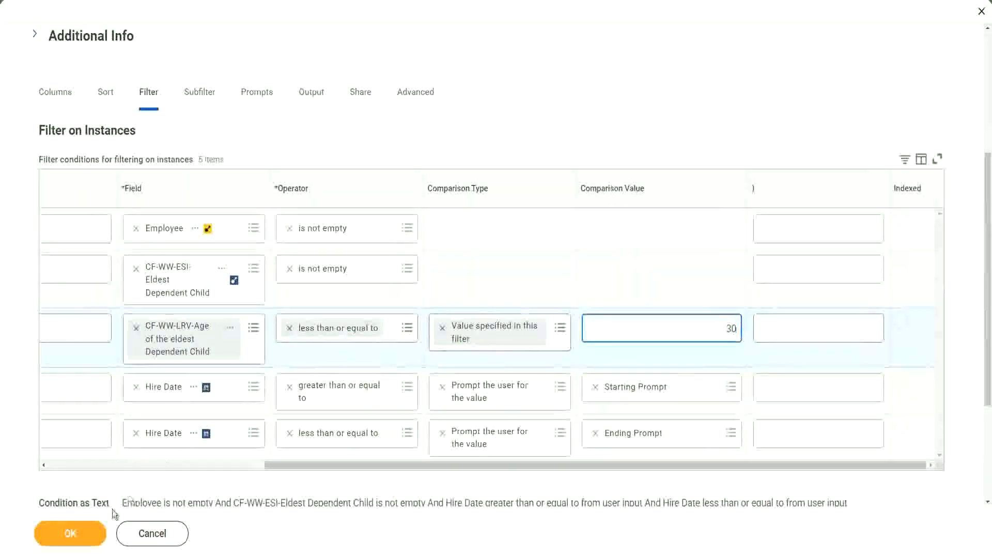
left_click(66, 543)
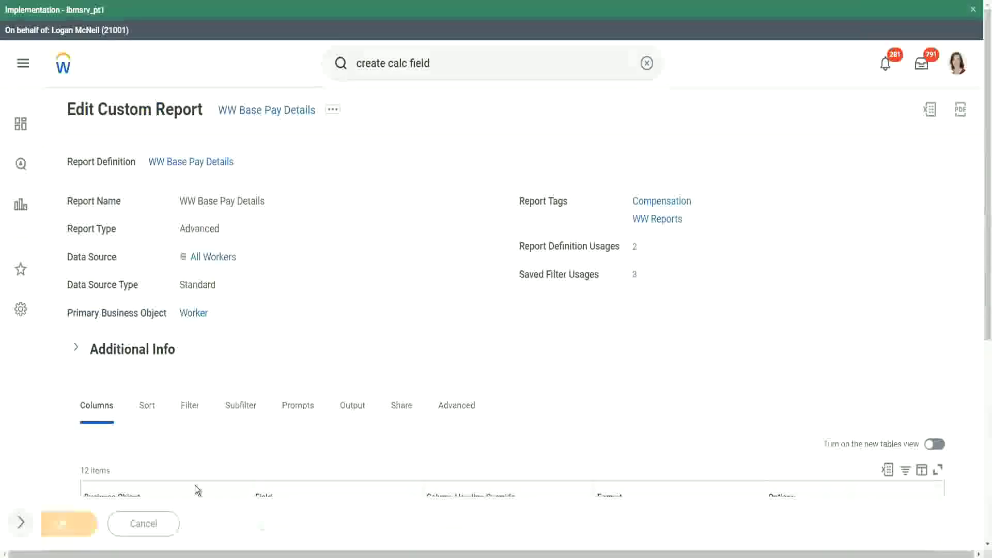
Run the report with the saved 2000 filter, hire dates 01/01/2000 to 12/31/2000, and review the eldest dependent child's age column
left_click(107, 529)
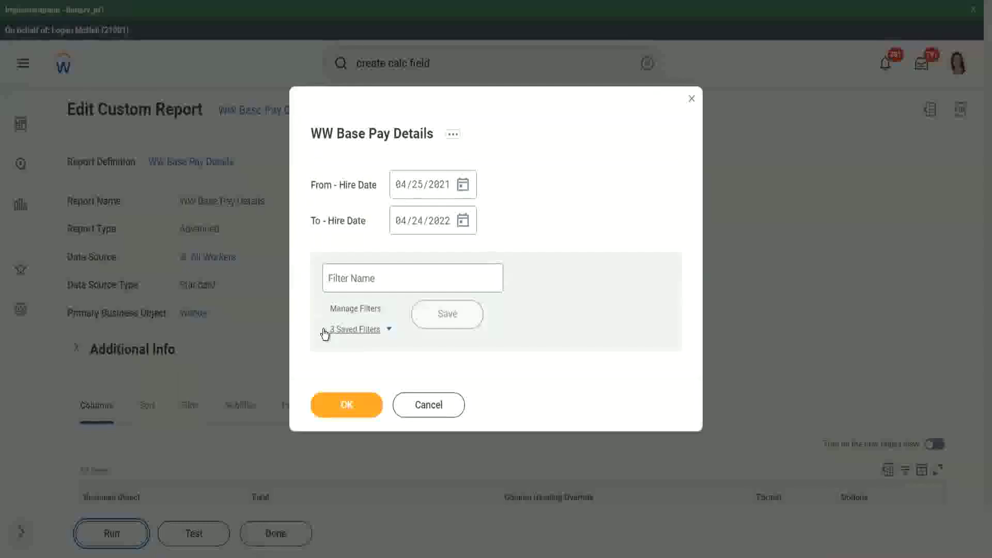
left_click(388, 329)
left_click(388, 384)
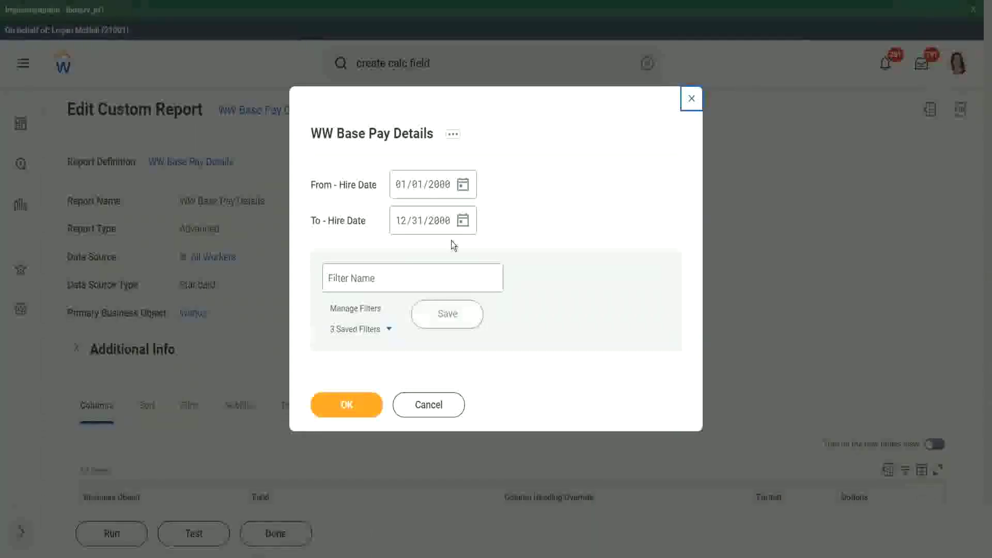
left_click(345, 406)
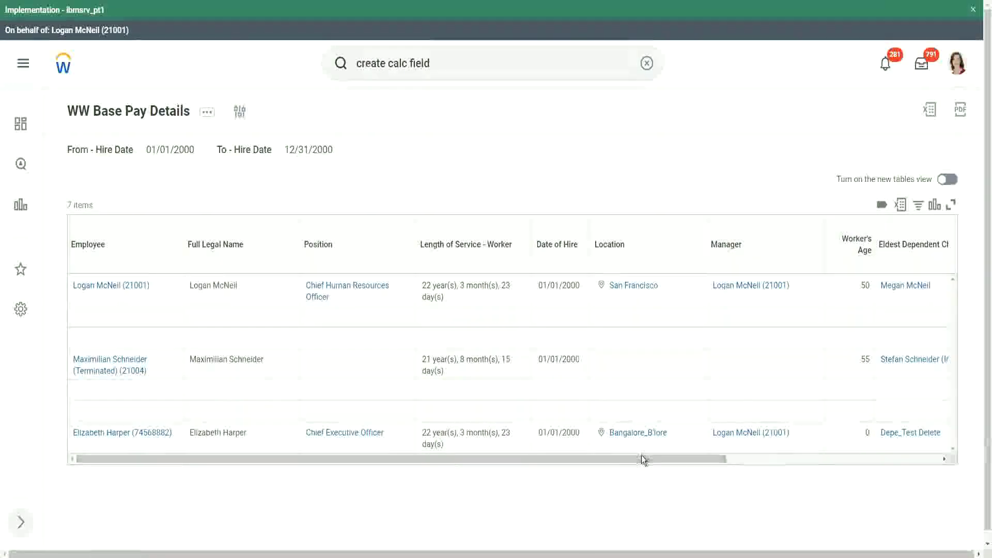
left_click_drag(641, 455, 845, 467)
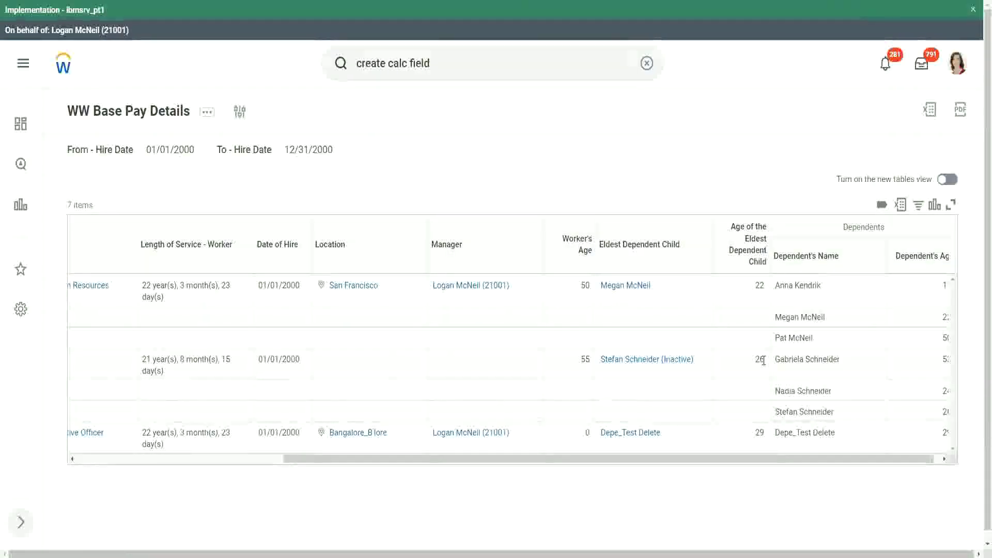
double_click(758, 433)
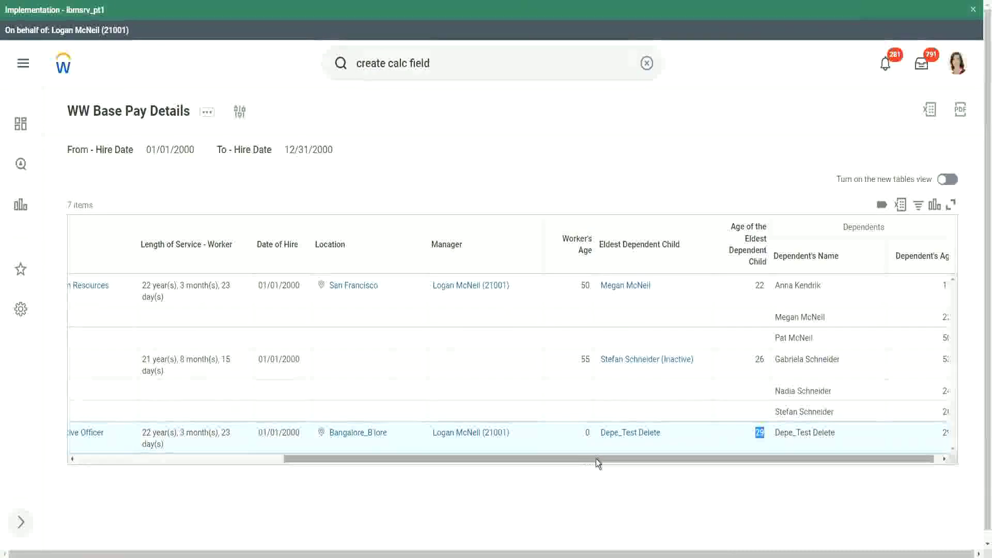
left_click_drag(596, 457, 283, 467)
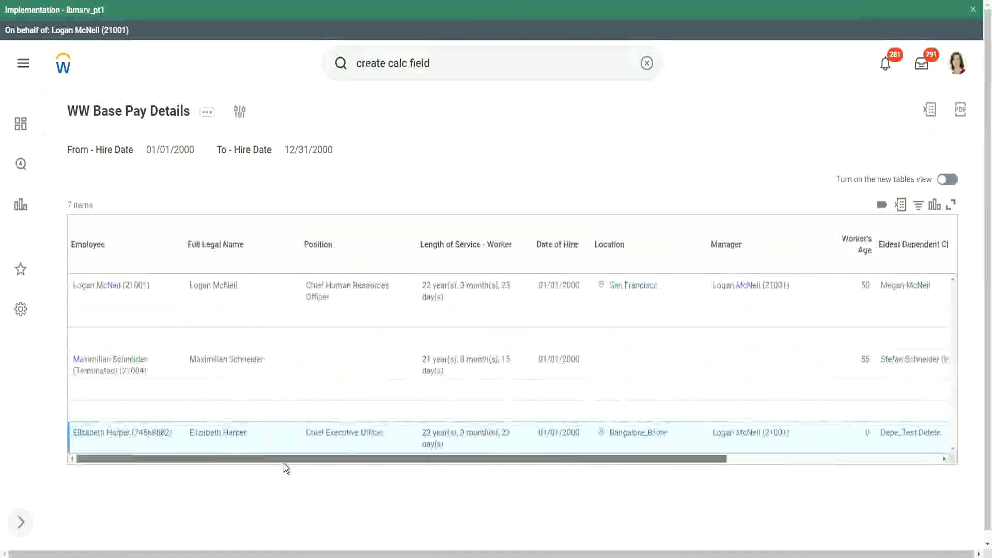